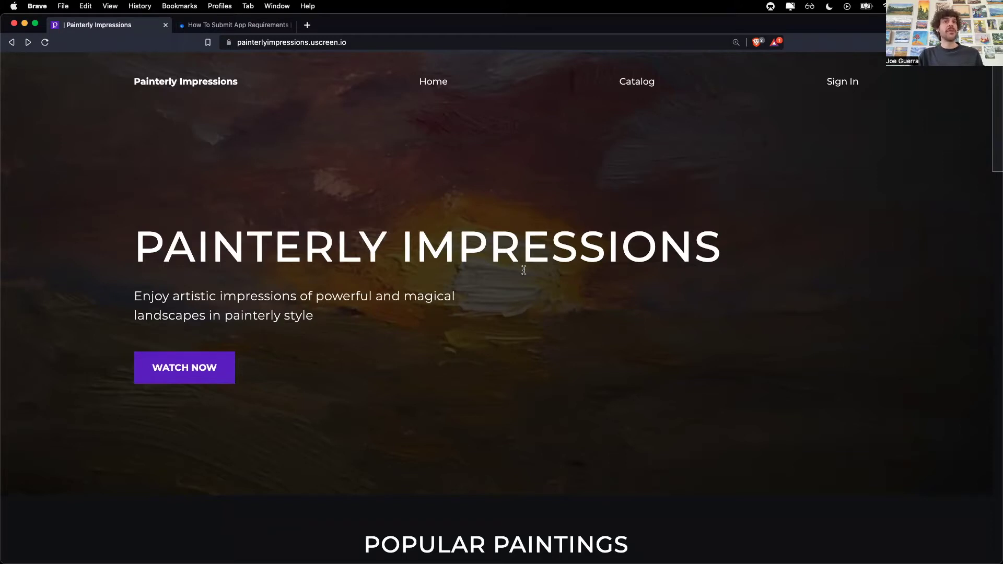
Step: Scroll to the bottom of the Painterly Impressions homepage and open WATCH NOW to see the membership plans
scroll(543, 287, down, 5)
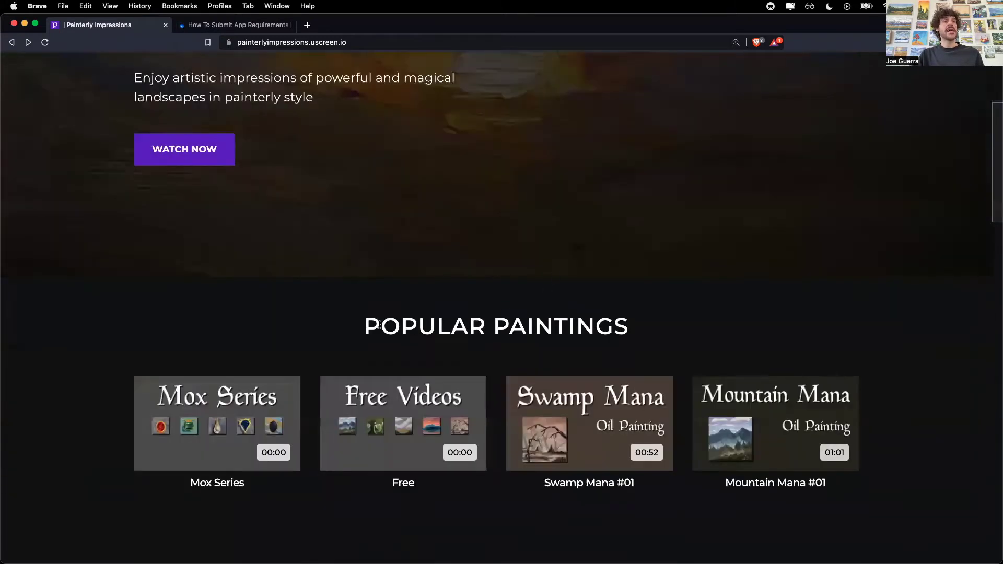
scroll(509, 347, down, 9)
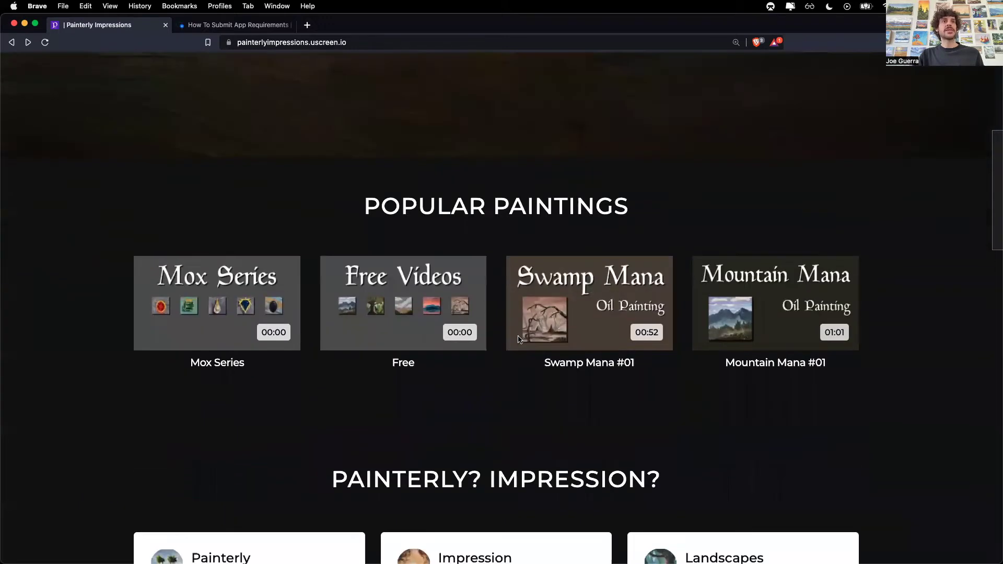
scroll(522, 334, down, 4)
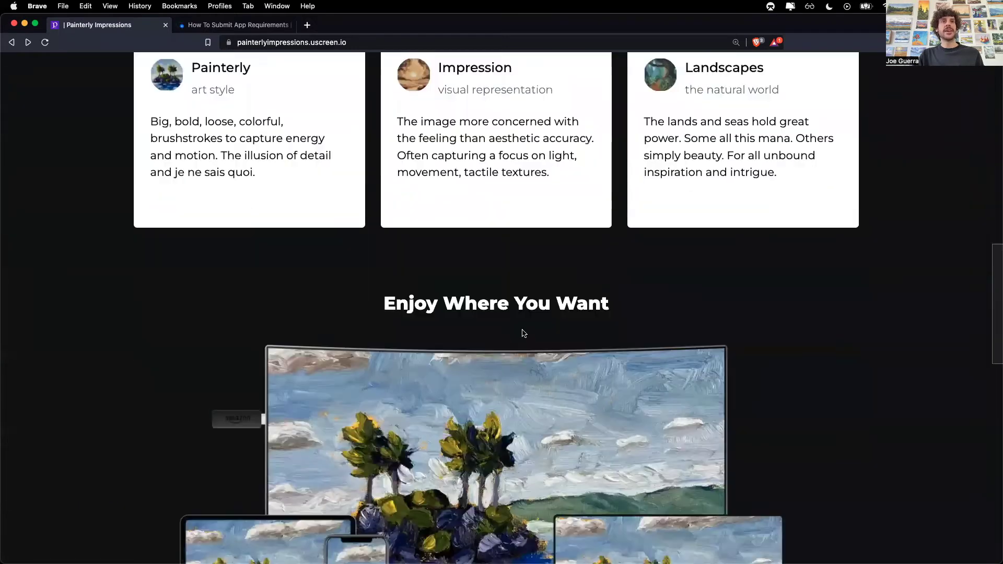
scroll(524, 334, down, 4)
scroll(526, 332, down, 12)
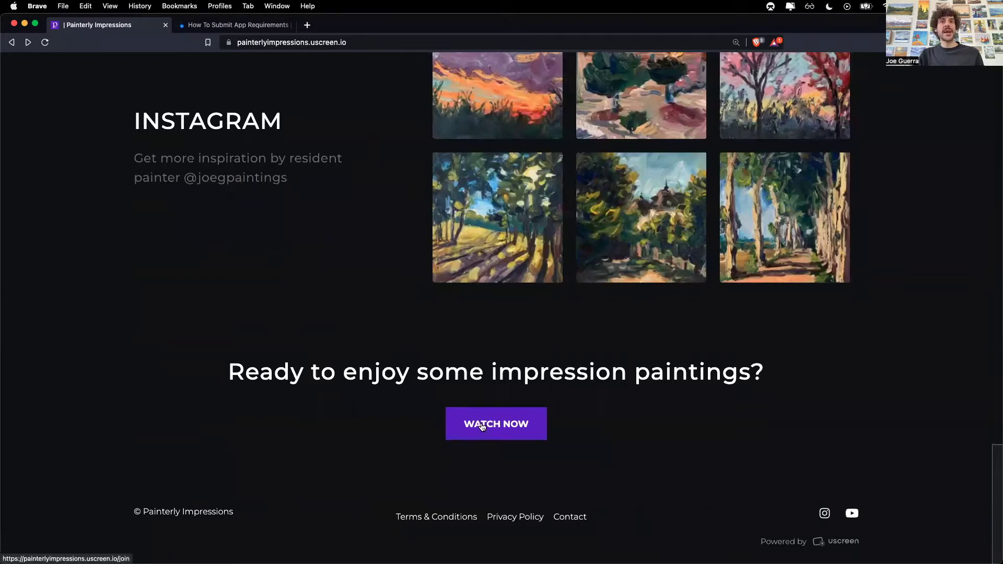
click(514, 428)
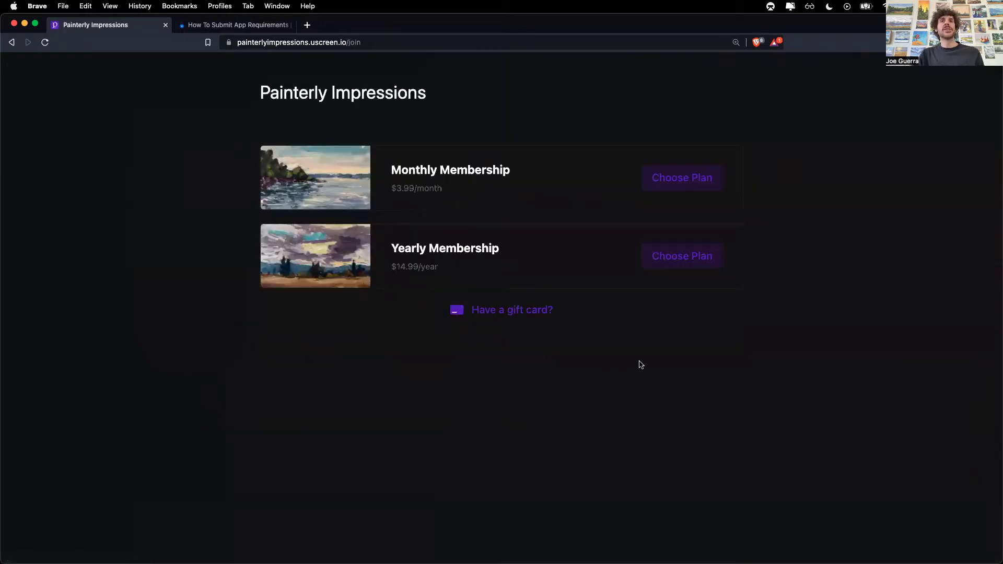
Step: In the How To Submit App Requirements article, scroll to Set-up Developer Accounts and follow the Roku Developer link
click(202, 26)
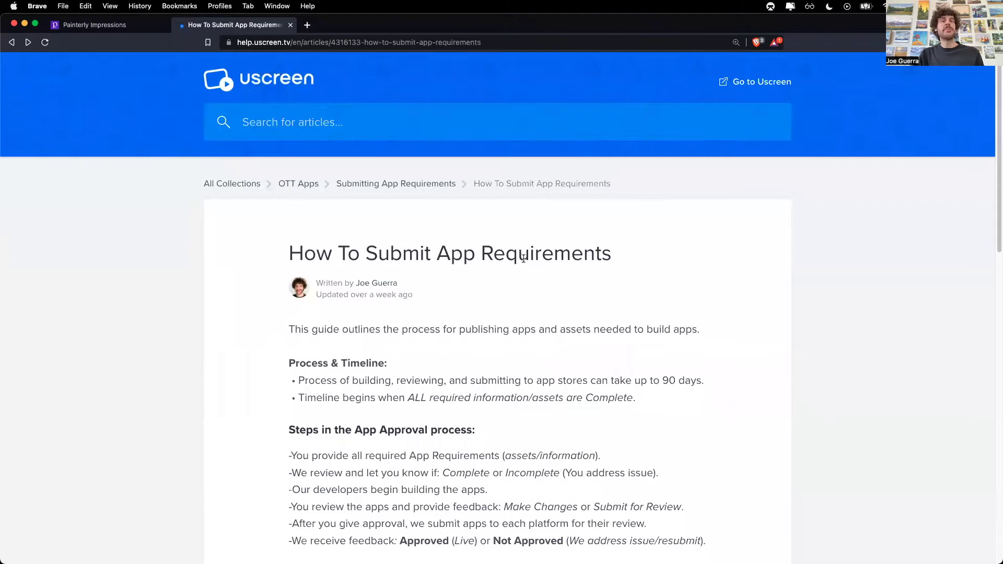
scroll(638, 283, down, 1)
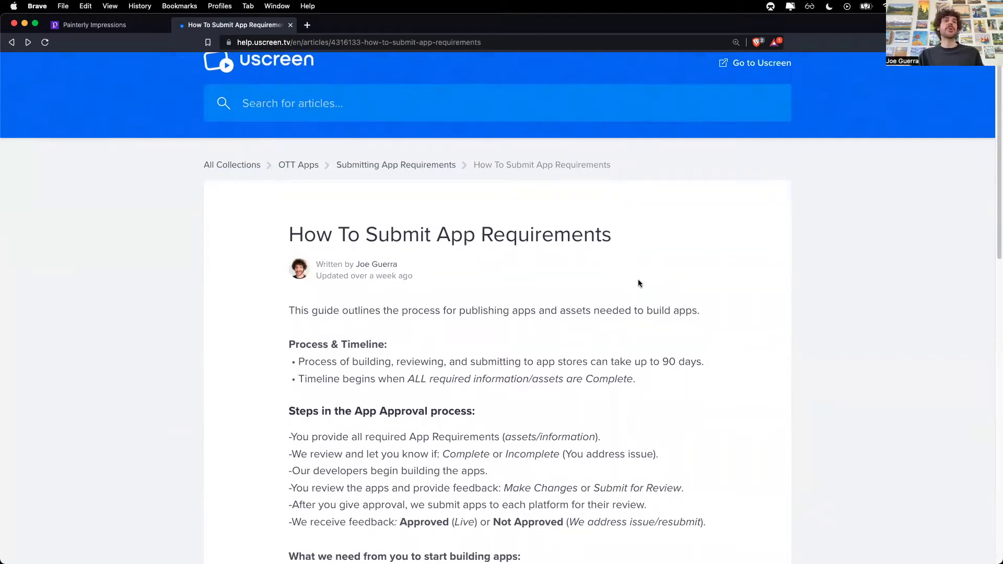
scroll(638, 282, down, 5)
scroll(623, 271, down, 6)
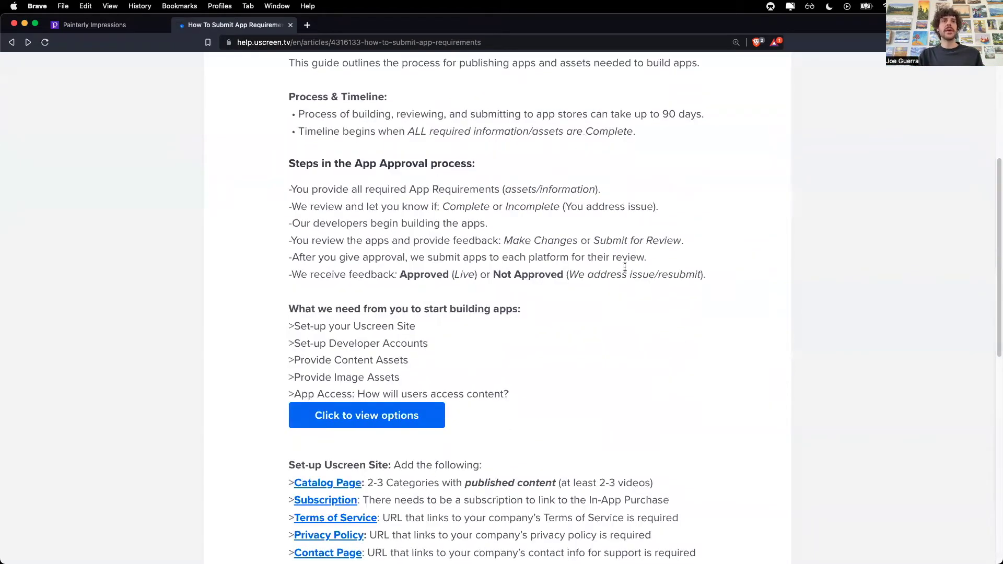
scroll(607, 261, down, 4)
scroll(607, 261, down, 3)
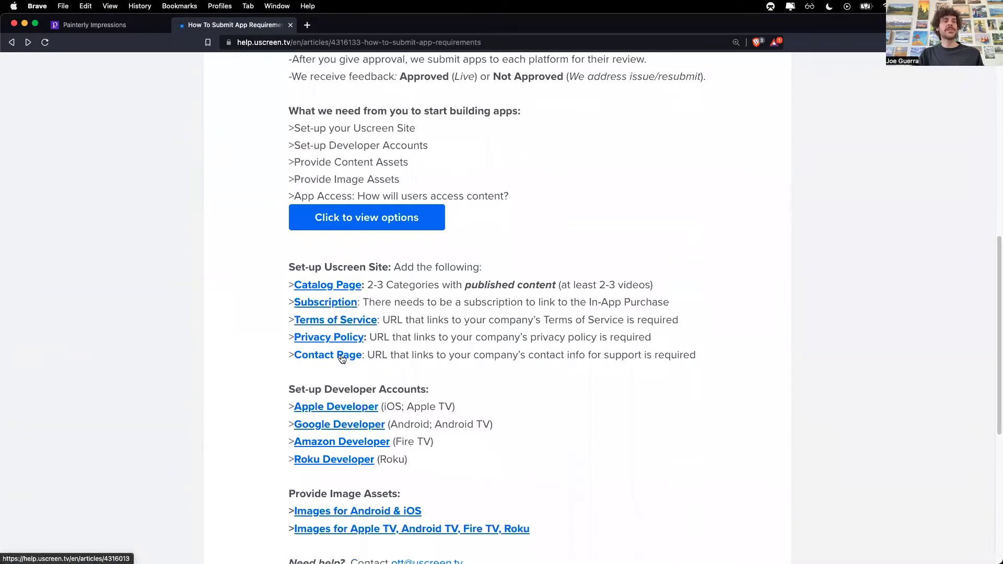
scroll(342, 358, down, 3)
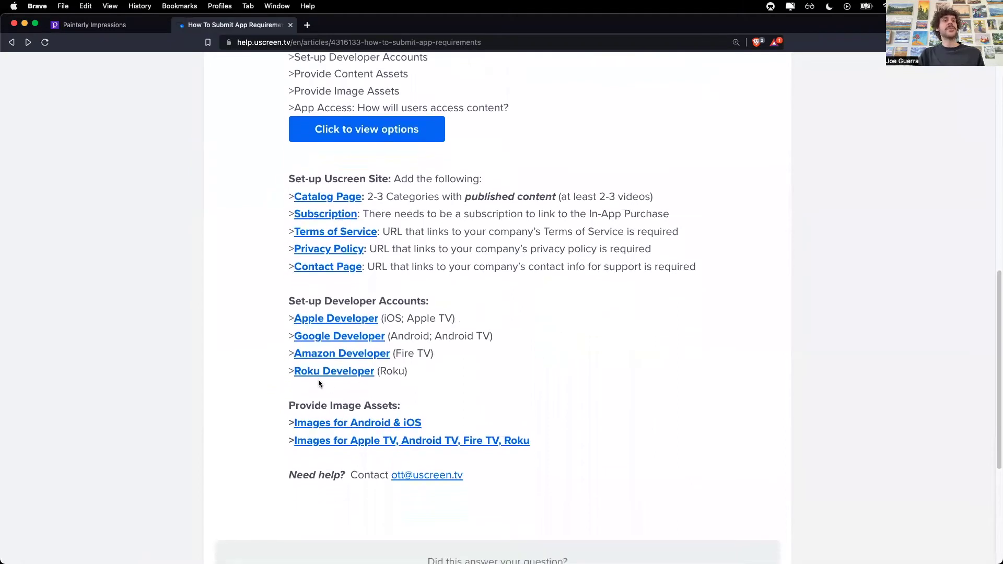
click(322, 374)
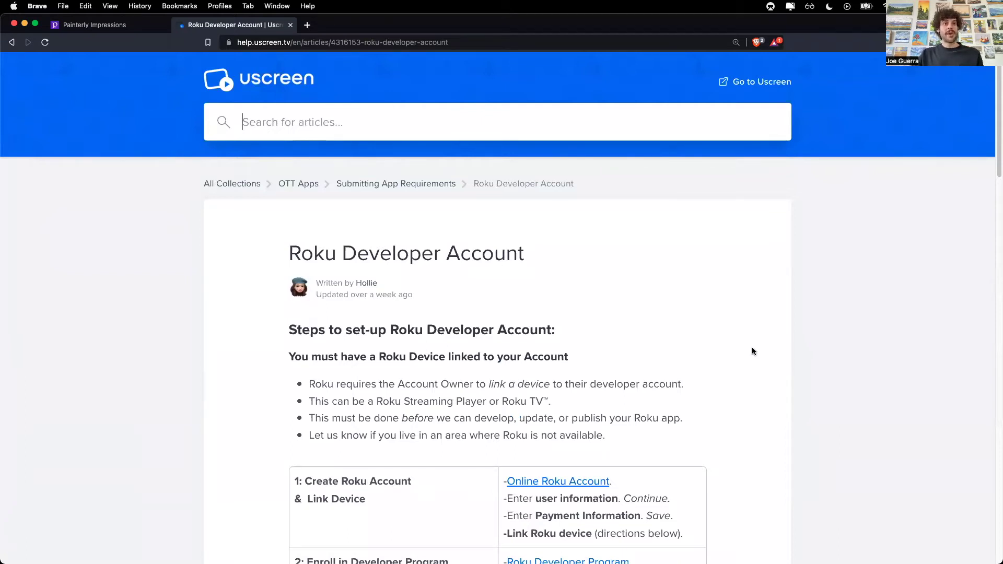
Step: Read through the Roku Developer Account article's steps table and section 4 on giving Uscreen access
scroll(753, 351, down, 1)
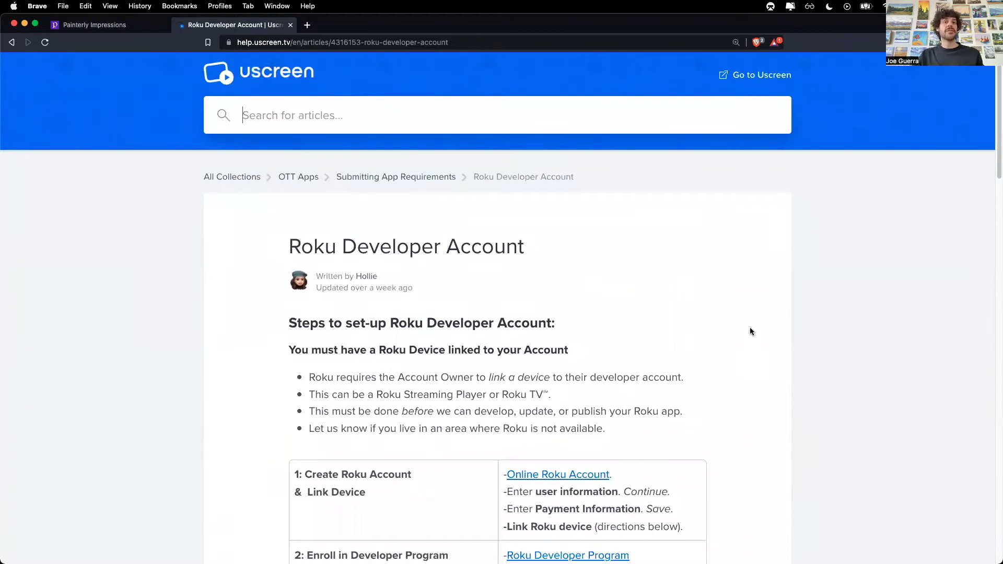
scroll(742, 348, down, 5)
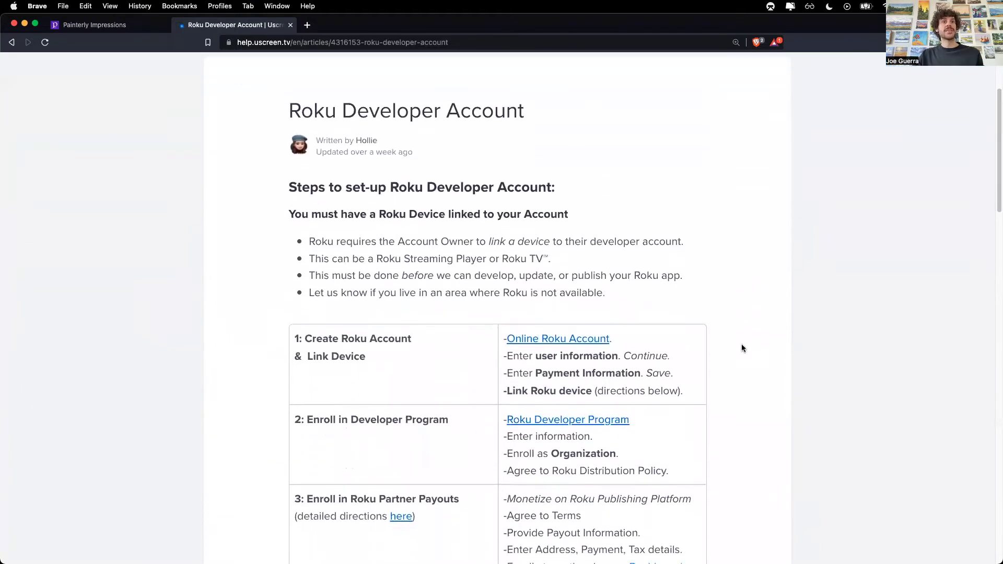
scroll(741, 345, down, 1)
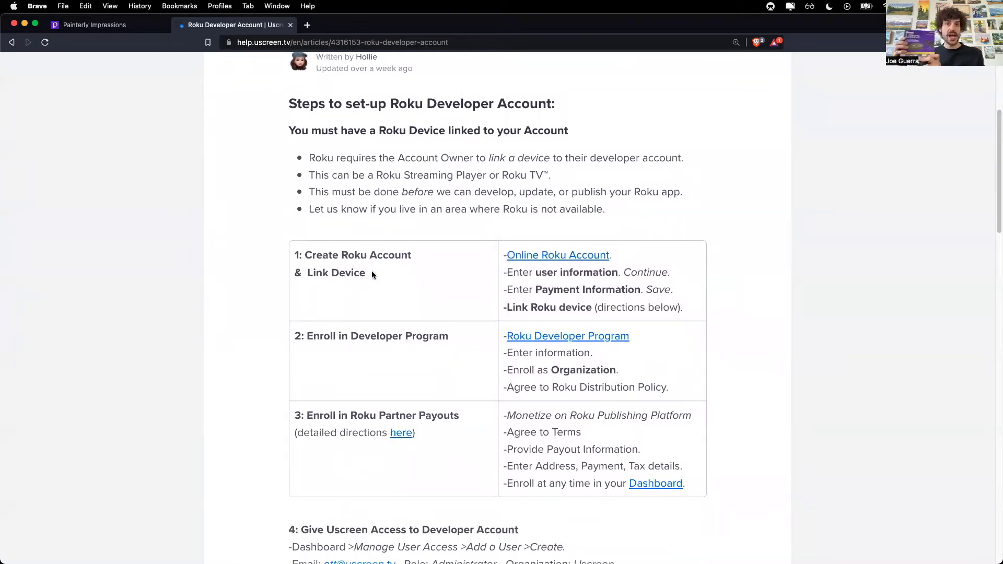
scroll(371, 272, down, 5)
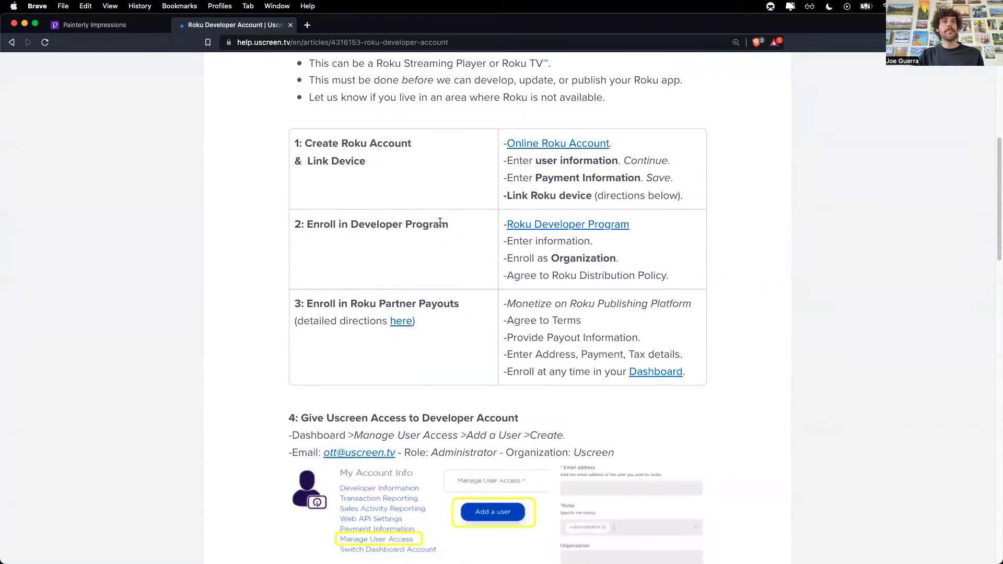
drag(331, 303, 438, 306)
click(447, 318)
scroll(481, 371, down, 3)
scroll(497, 396, down, 1)
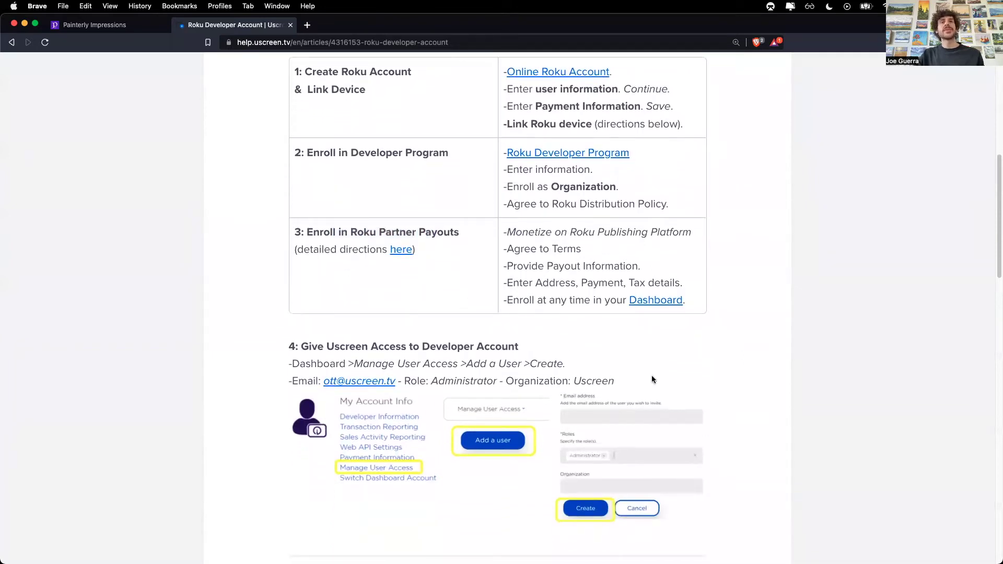
scroll(679, 391, down, 2)
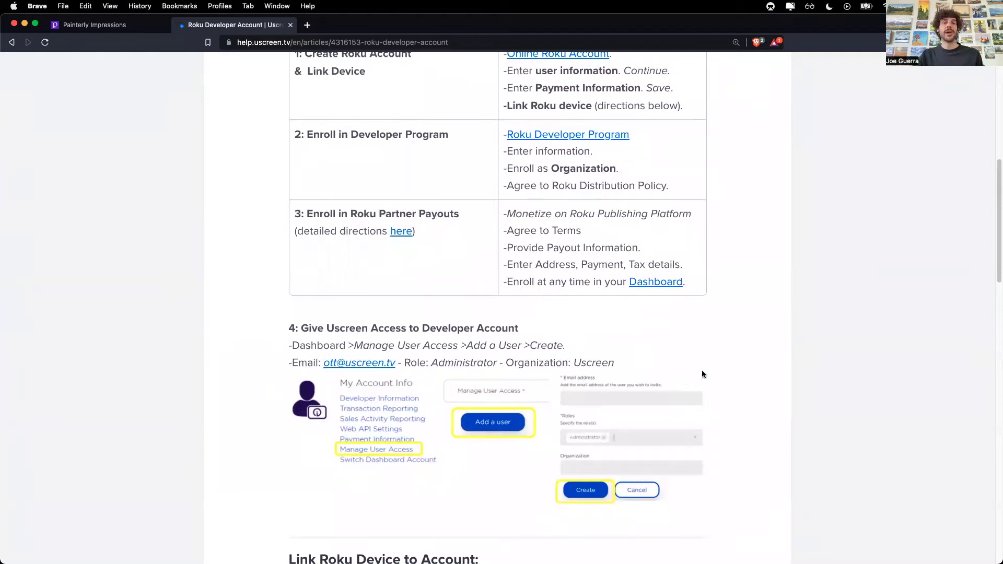
scroll(724, 314, up, 10)
scroll(727, 316, down, 2)
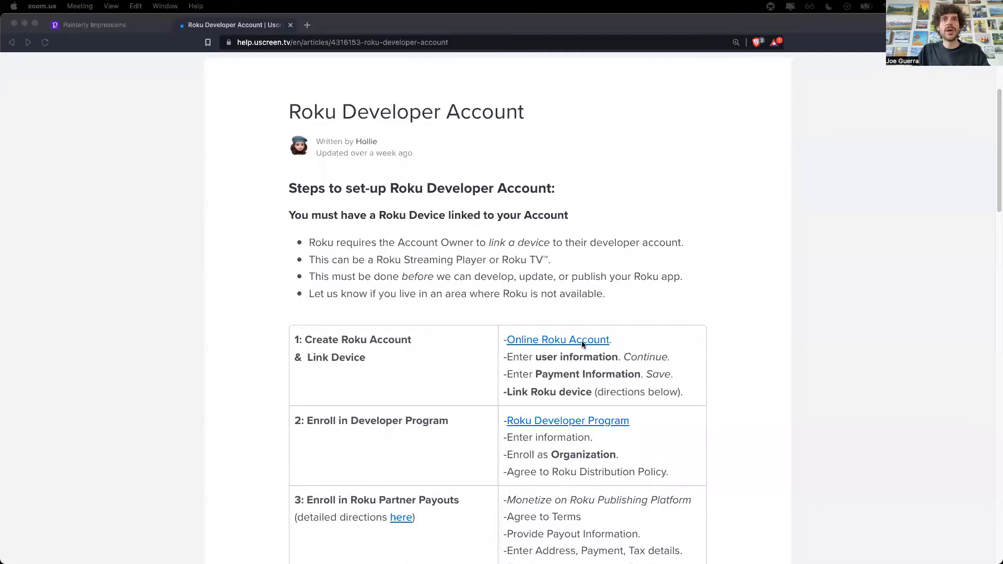
Step: Open the Roku account site in a new tab and start creating a new account
click(582, 344)
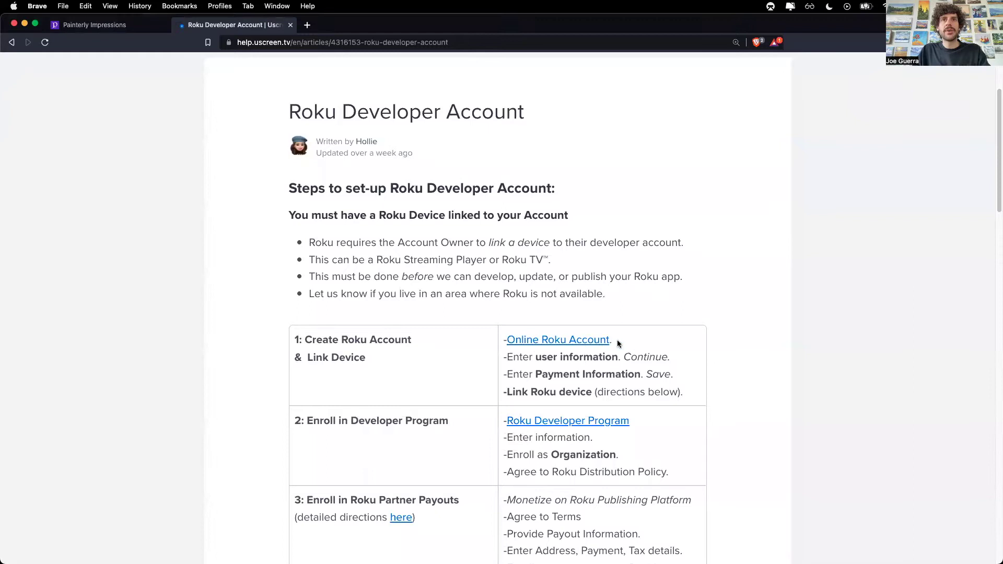
click(586, 341)
click(605, 222)
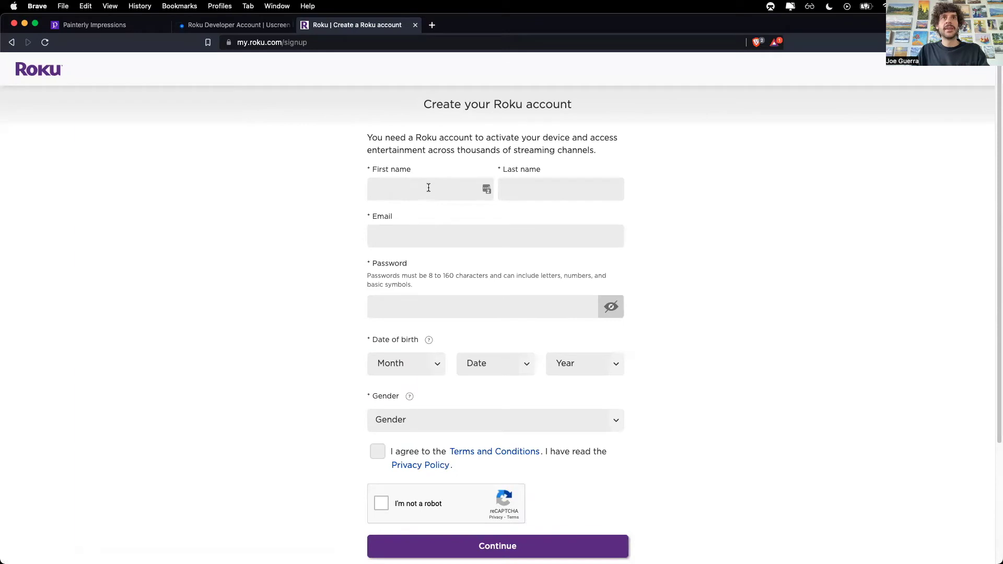
Step: Fill in the first name, birth date and gender, accept the terms and reCAPTCHA, and continue
click(419, 186)
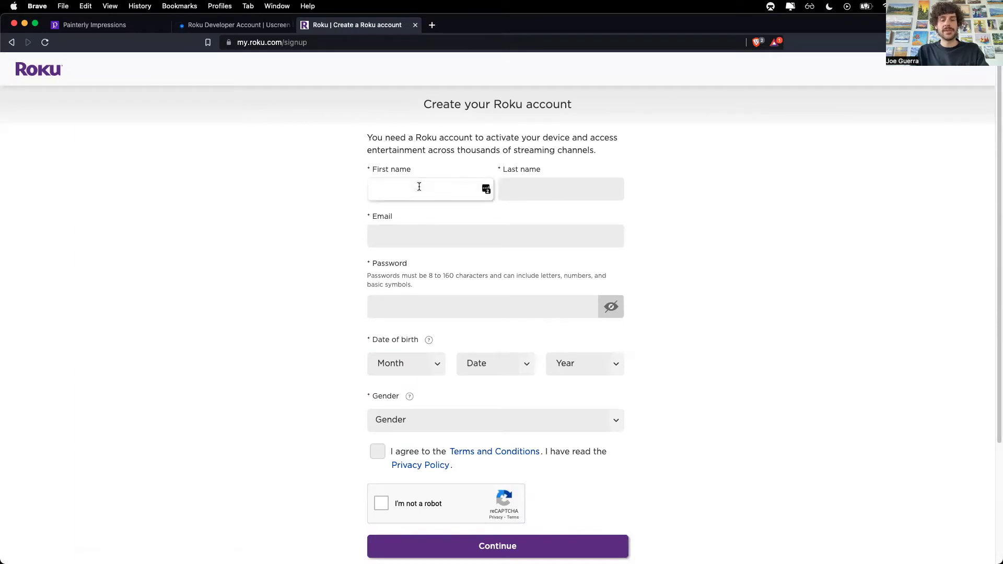
text(Joseph)
click(481, 369)
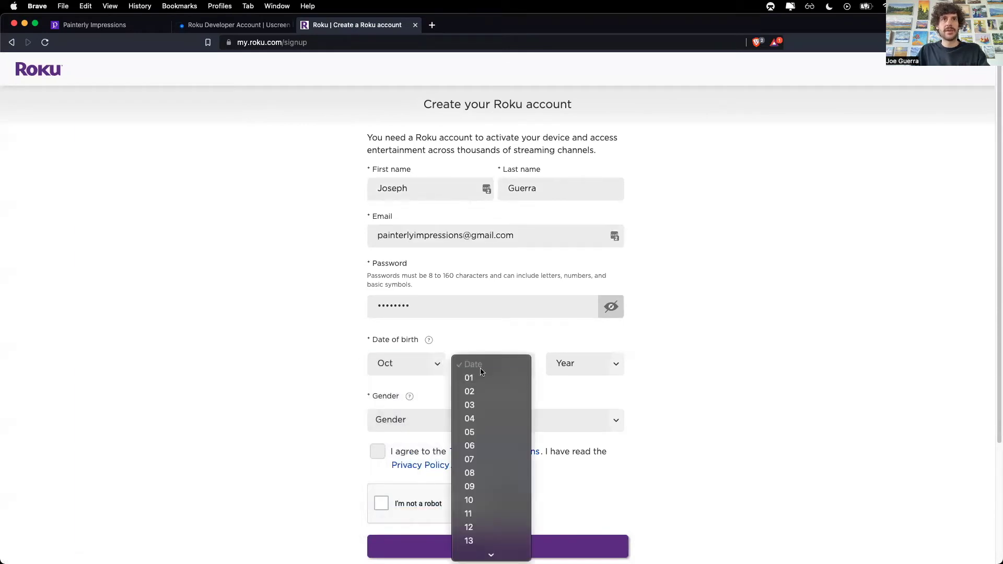
click(473, 377)
click(378, 452)
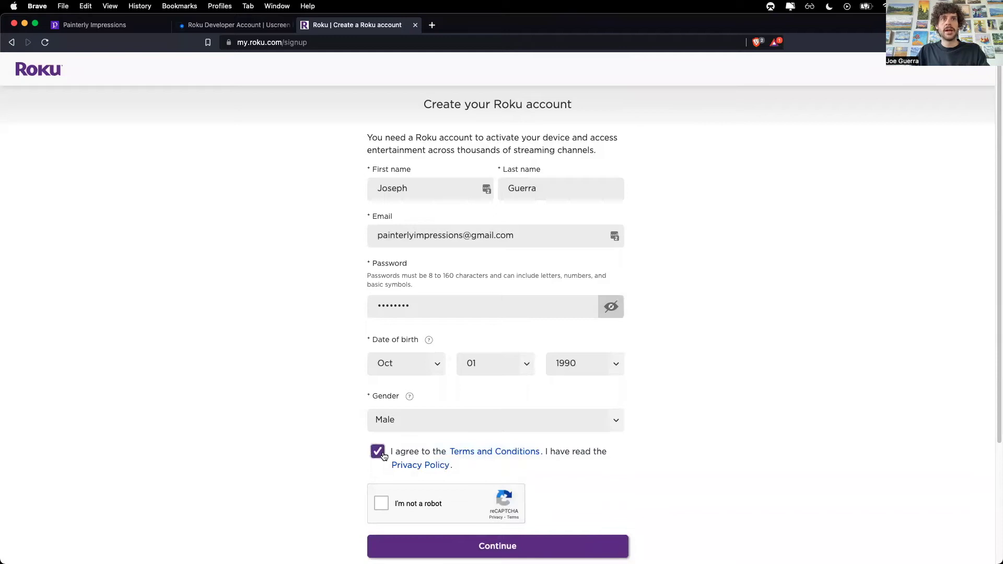
click(381, 504)
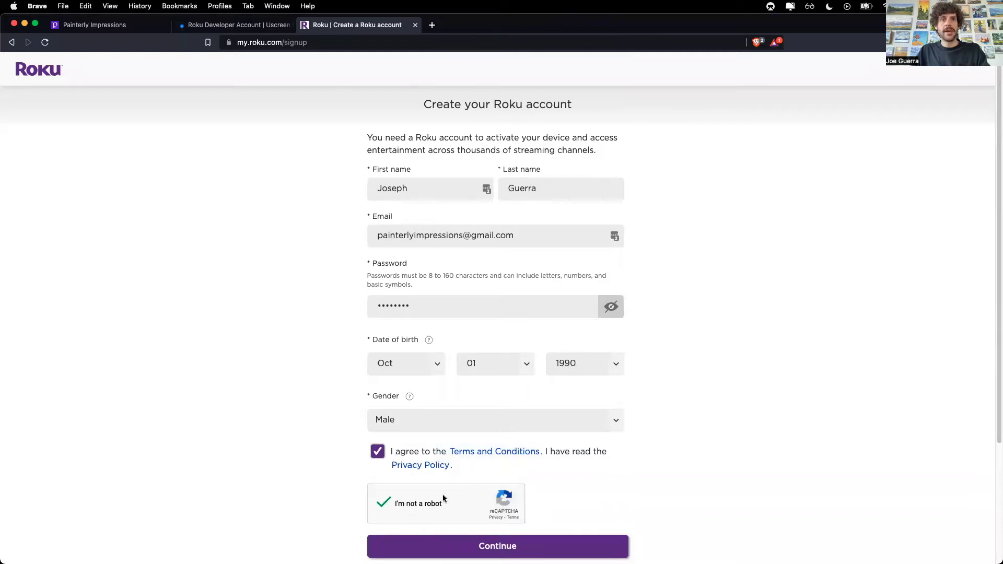
click(558, 545)
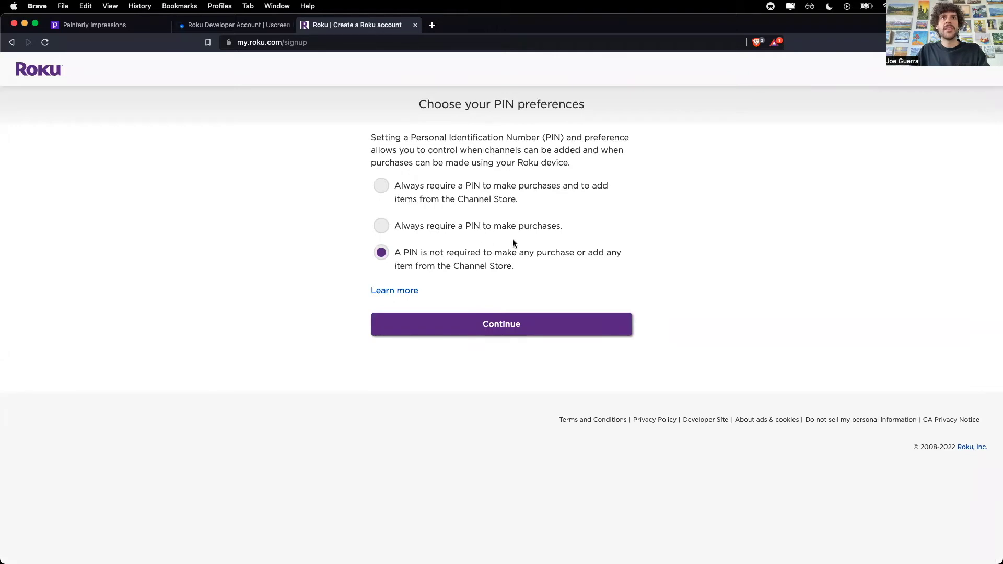
Step: Require a four-digit PIN for purchases only, then save the billing address and continue
click(436, 226)
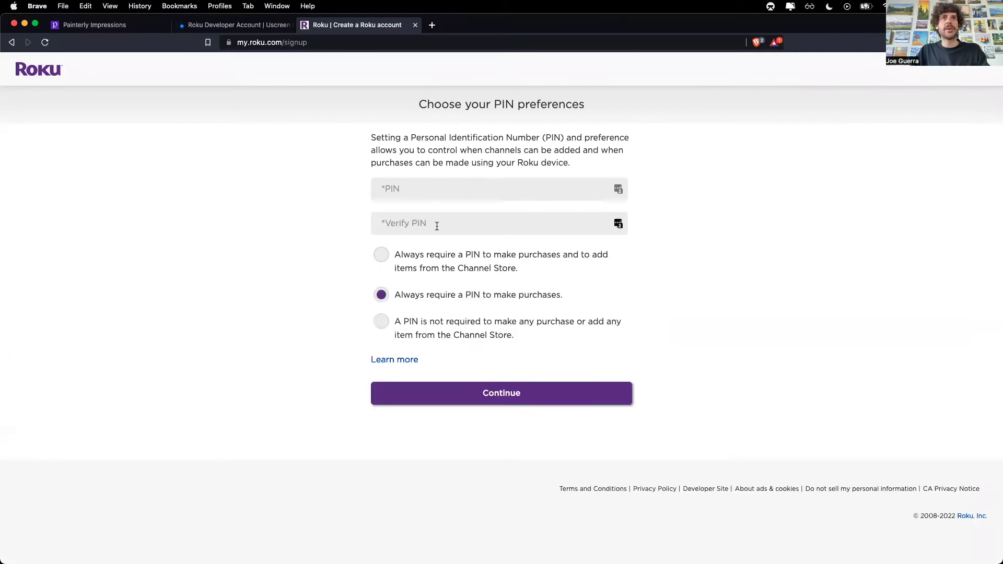
click(477, 189)
text(1234)
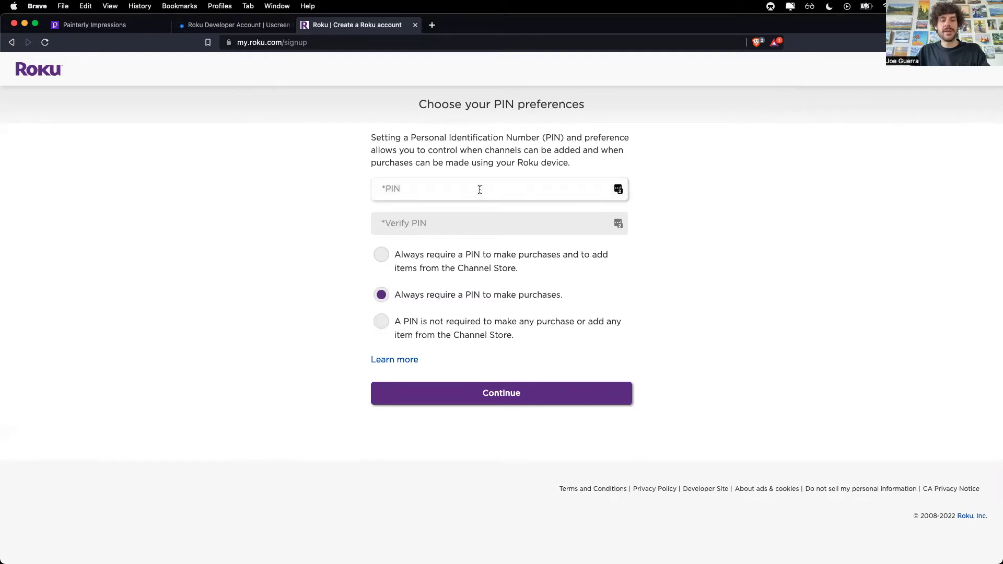
key(Tab)
text(1234)
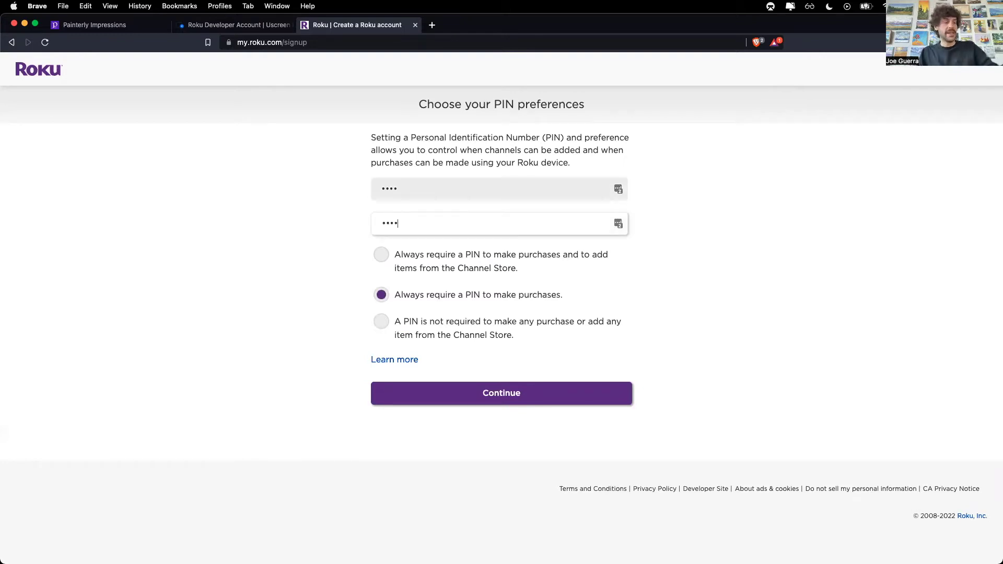
click(526, 393)
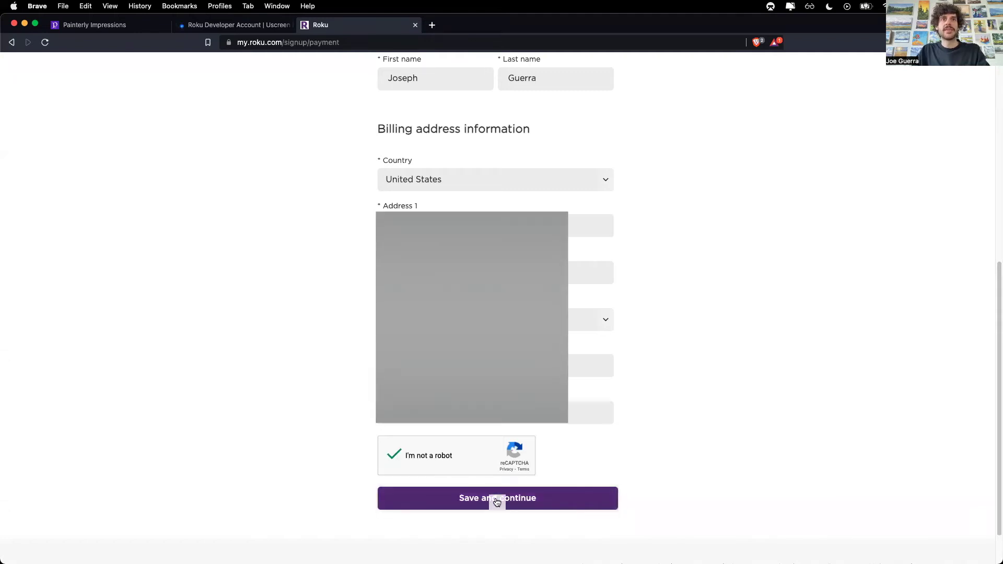
click(494, 498)
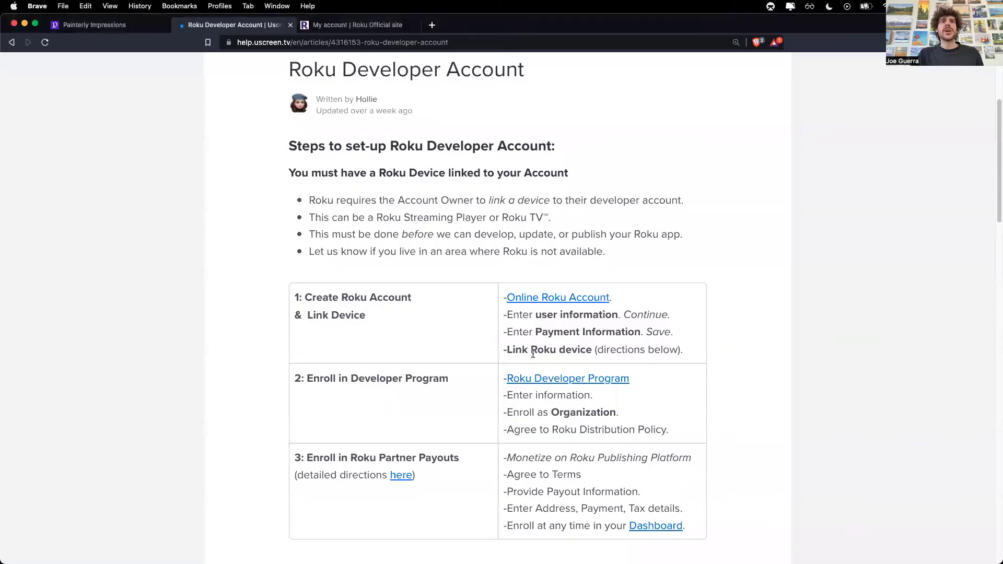
Step: Highlight the Link Roku device step and scroll down to the Link Roku Device to Account section
drag(506, 350, 591, 353)
click(588, 351)
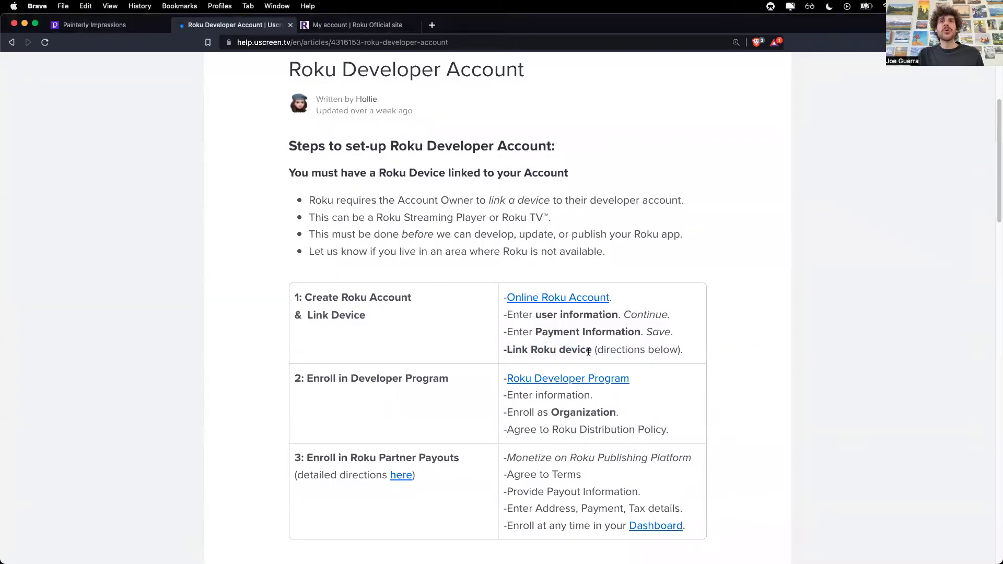
scroll(664, 413, down, 10)
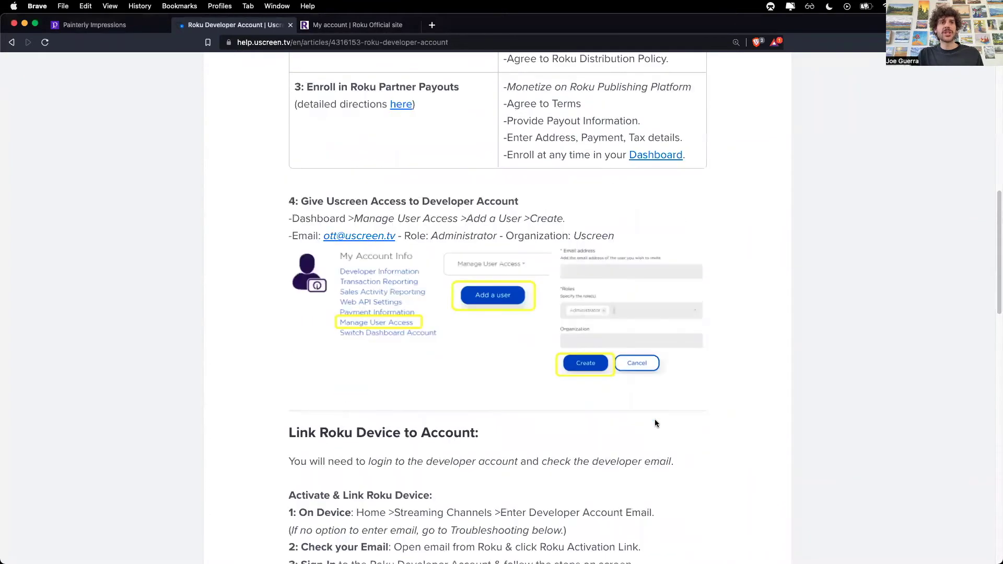
scroll(655, 423, down, 2)
scroll(296, 187, down, 2)
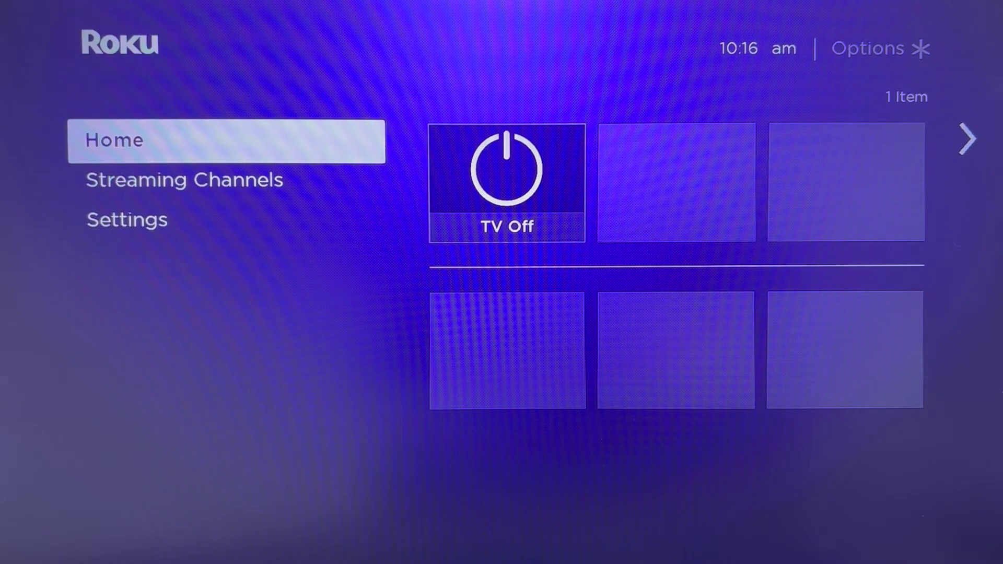
Step: On the Roku TV, start setup under Streaming Channels and submit the account's e-mail address for an activation link
key(Down)
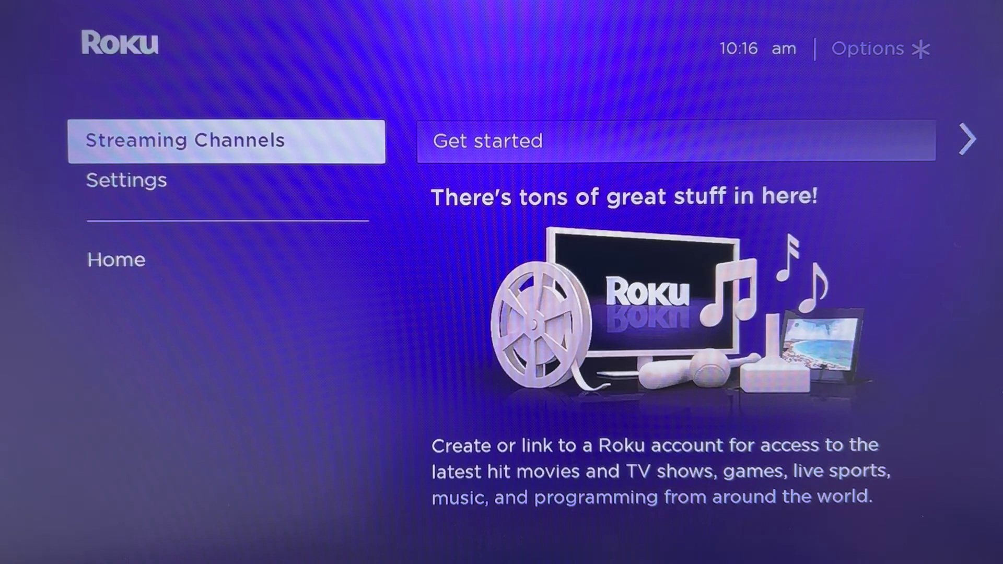
key(Right)
key(Return)
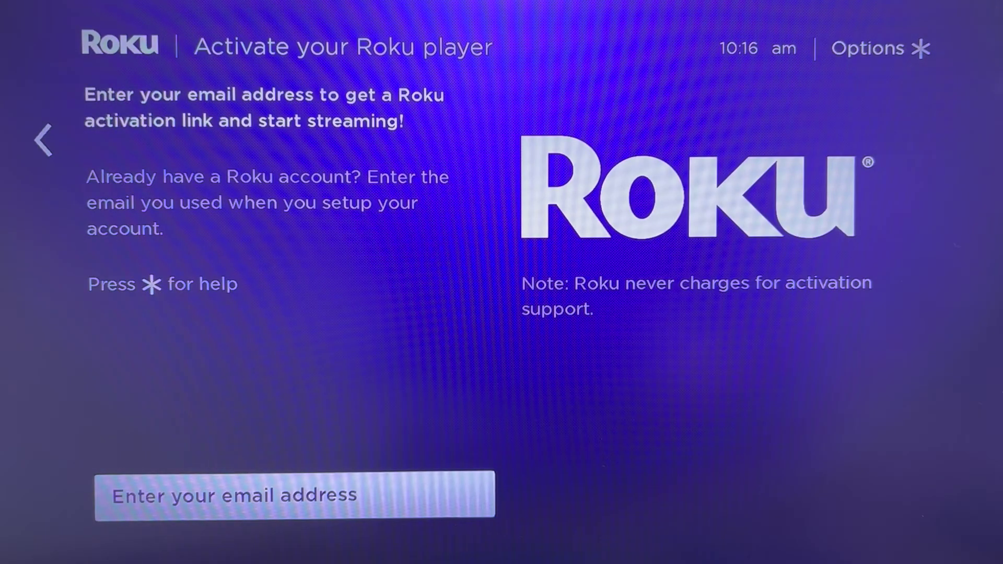
key(Return)
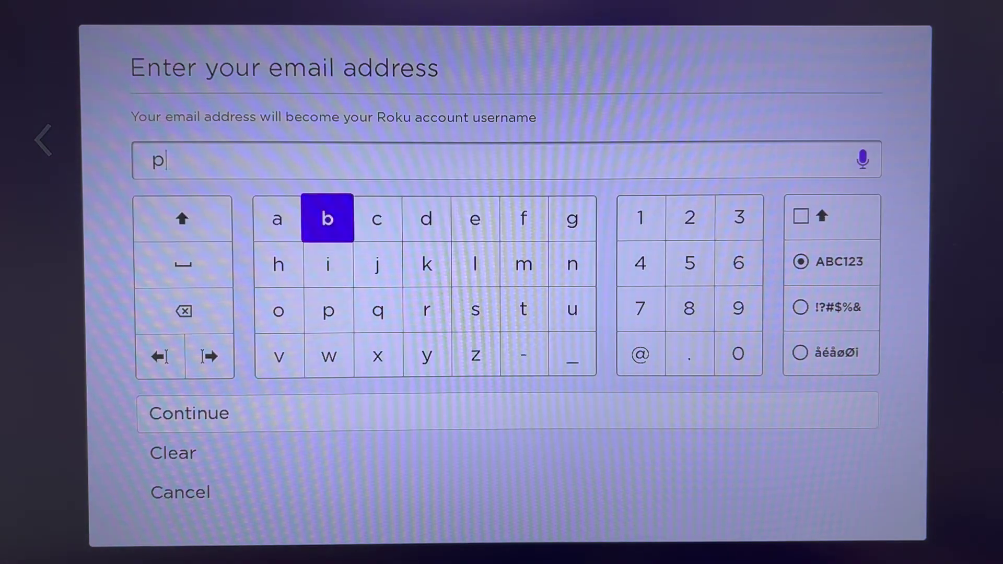
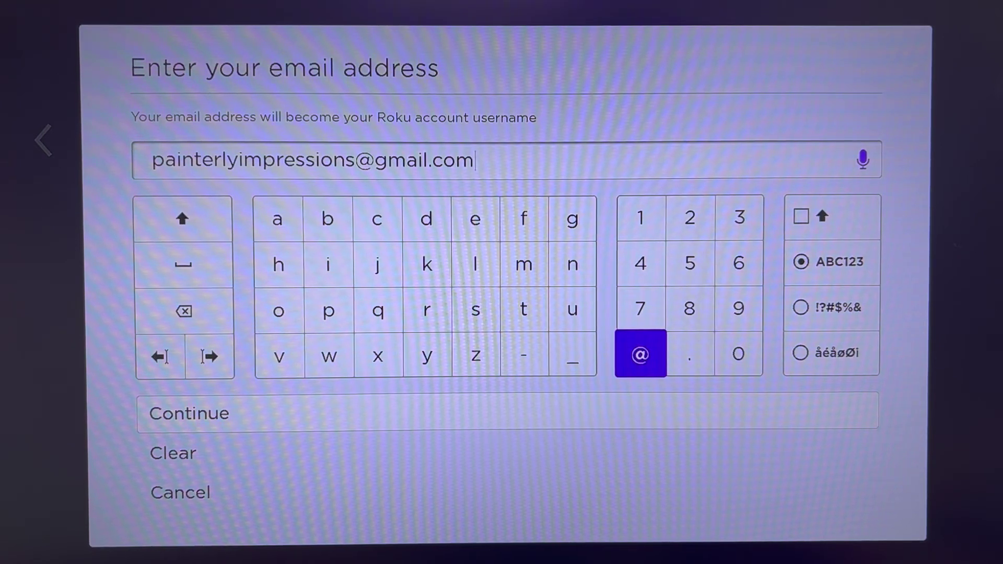
key(Down)
key(Return)
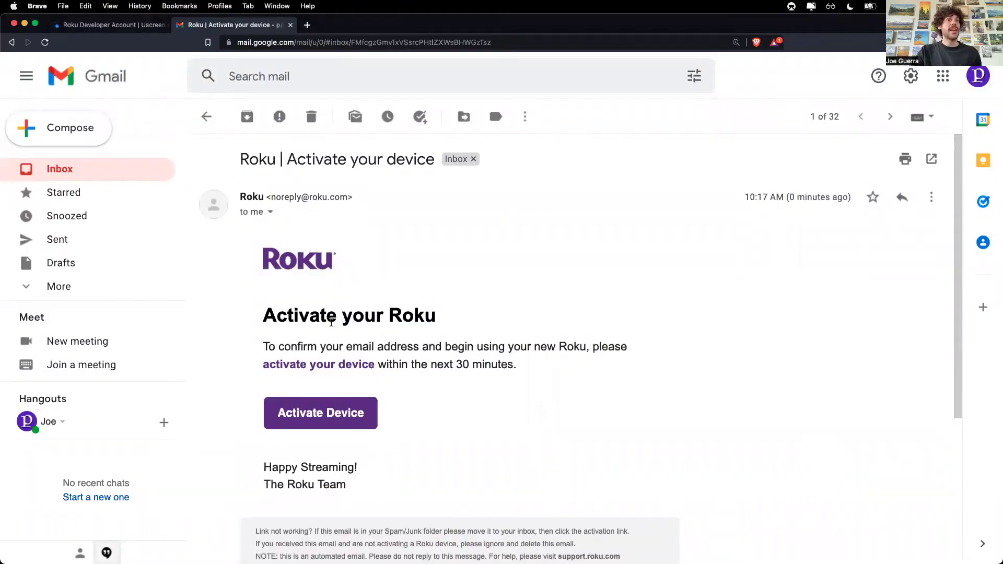
Step: Activate the device from the e-mail link with location Office and the Roku Products Terms of Use accepted
click(312, 416)
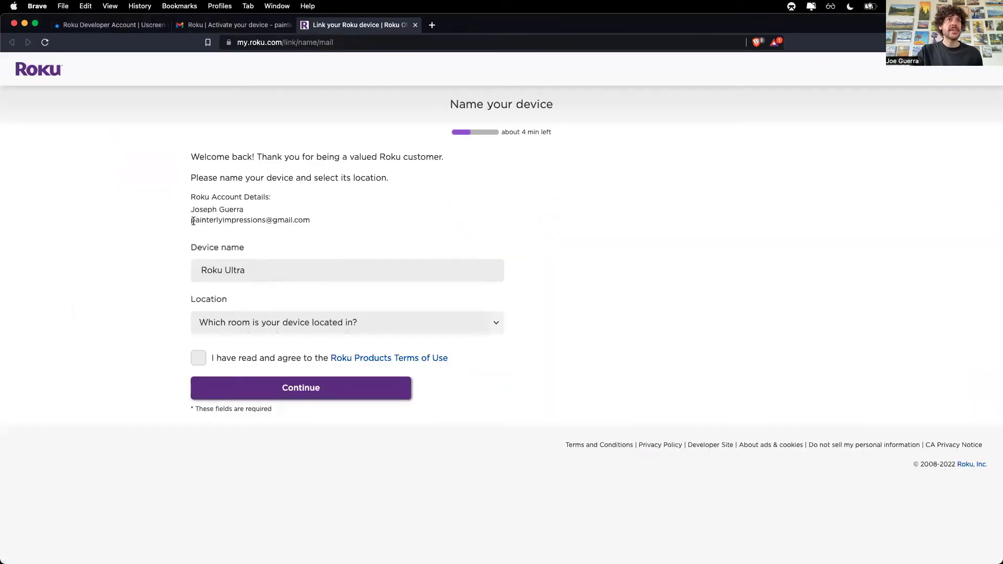
click(249, 323)
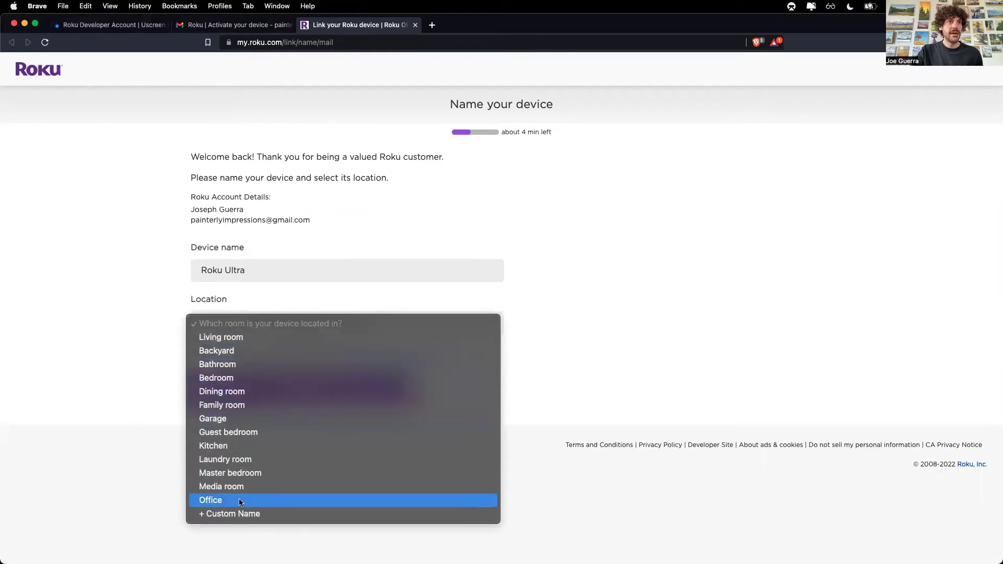
click(220, 500)
click(199, 359)
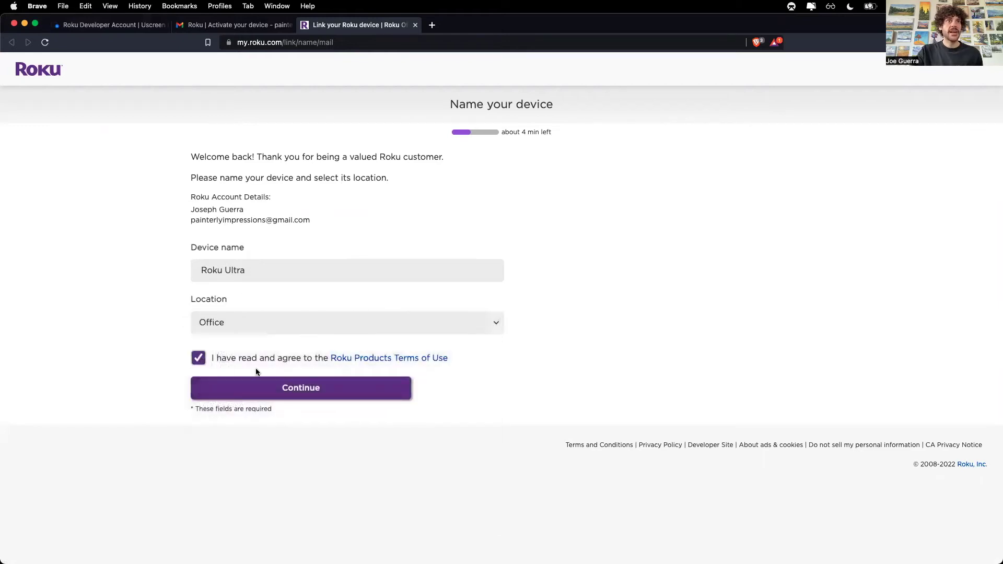
click(303, 386)
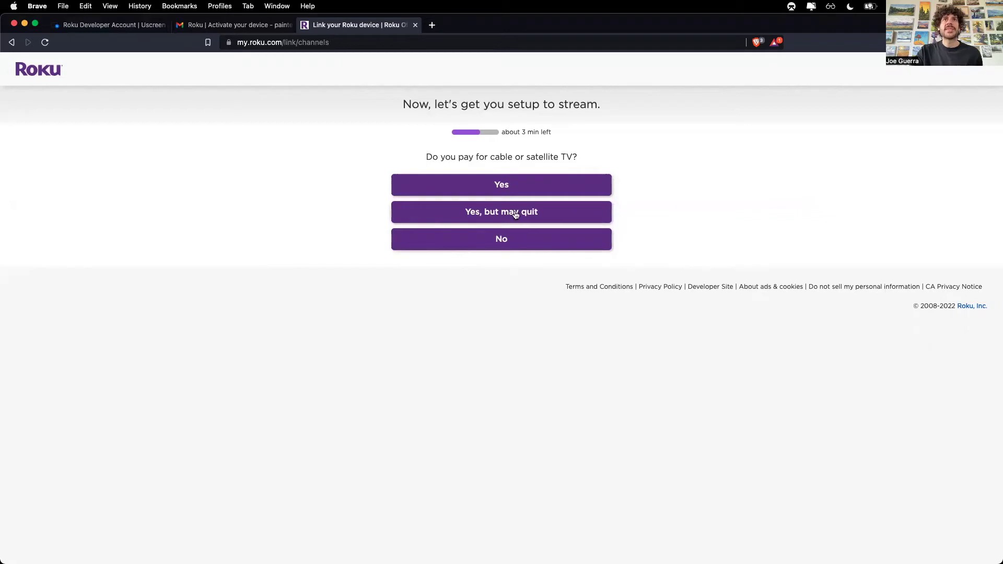
Step: Answer the cable TV question and mark Netflix and Apple TV as current subscriptions
click(503, 240)
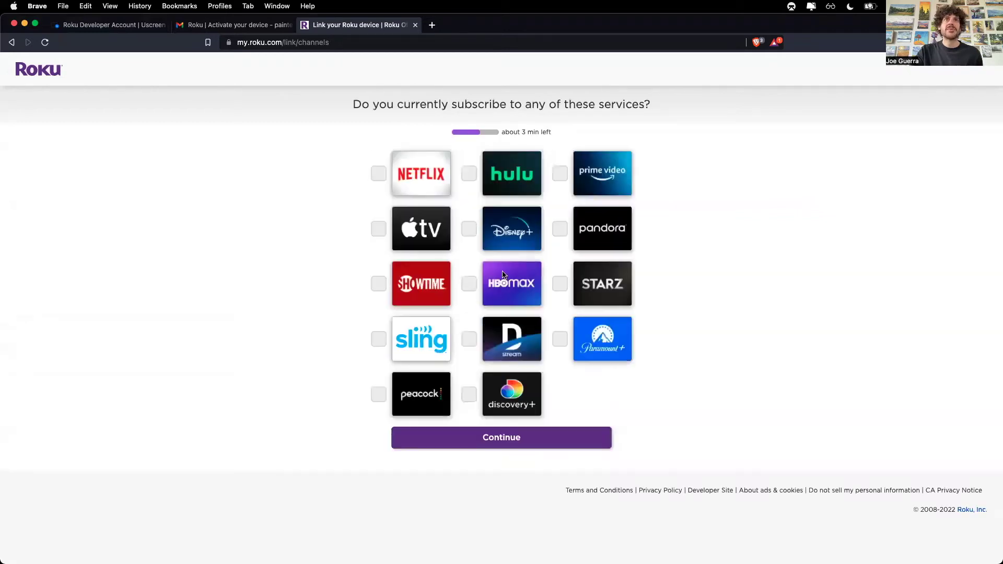
click(413, 192)
click(418, 229)
click(484, 439)
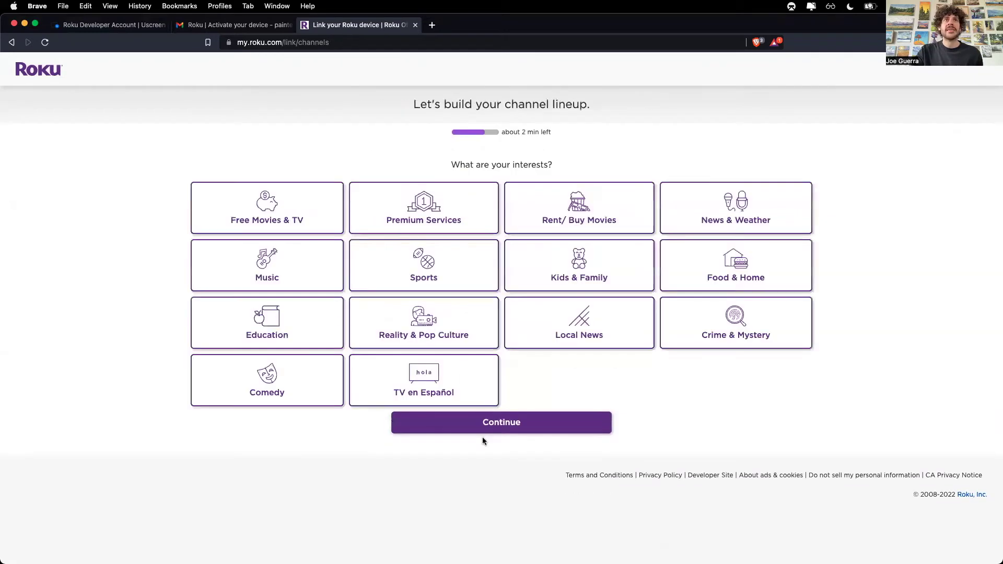
Step: Pick Music, Premium Services and Rent/ Buy Movies as interests, skip recommendations and trial offers, and finish setup
click(300, 265)
click(396, 221)
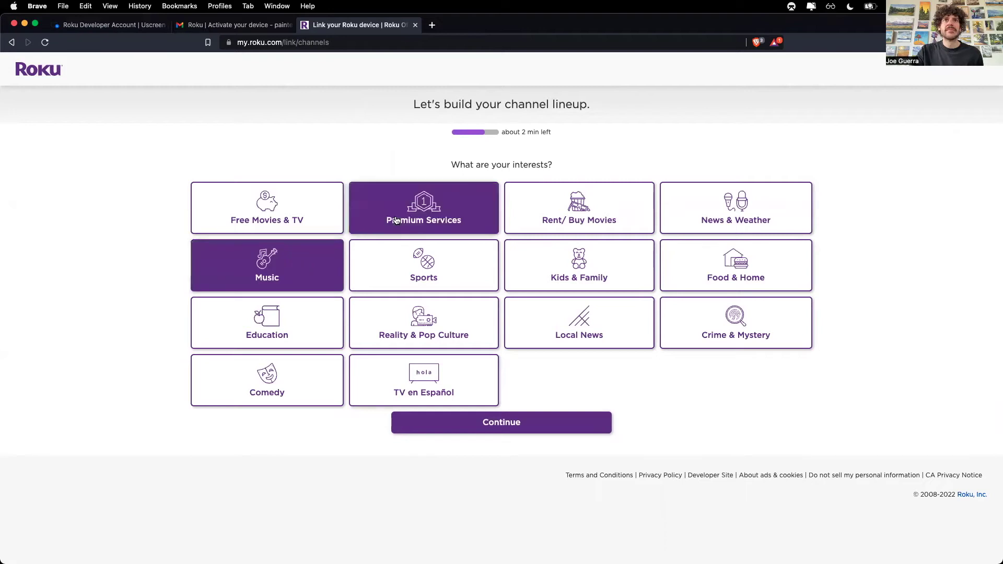
click(579, 209)
click(502, 422)
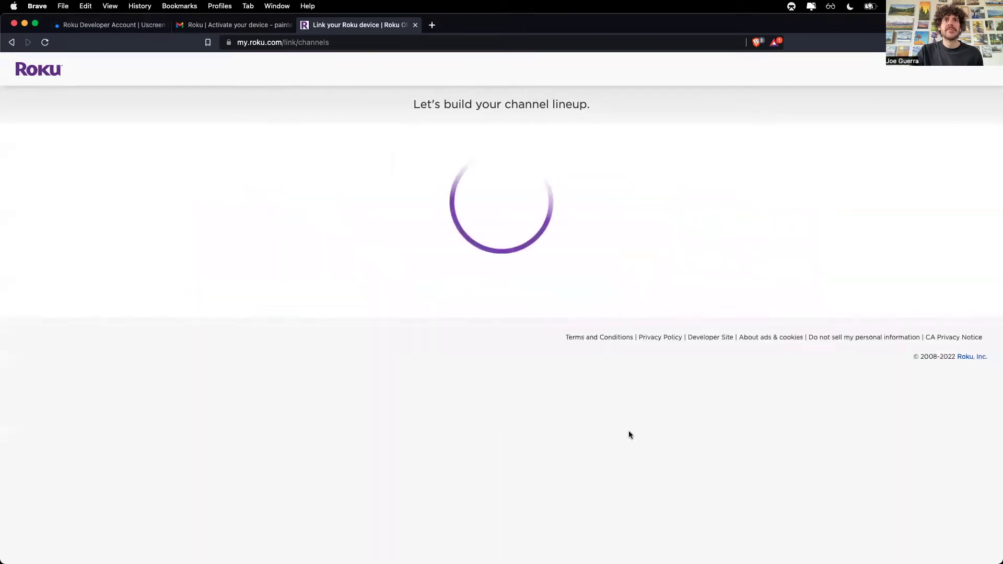
click(499, 532)
scroll(571, 346, down, 15)
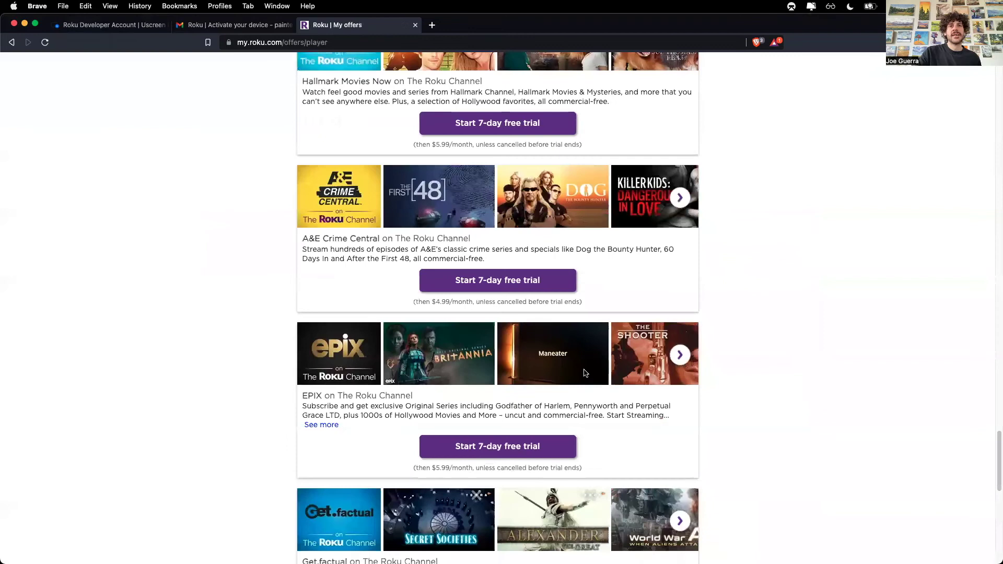
click(484, 403)
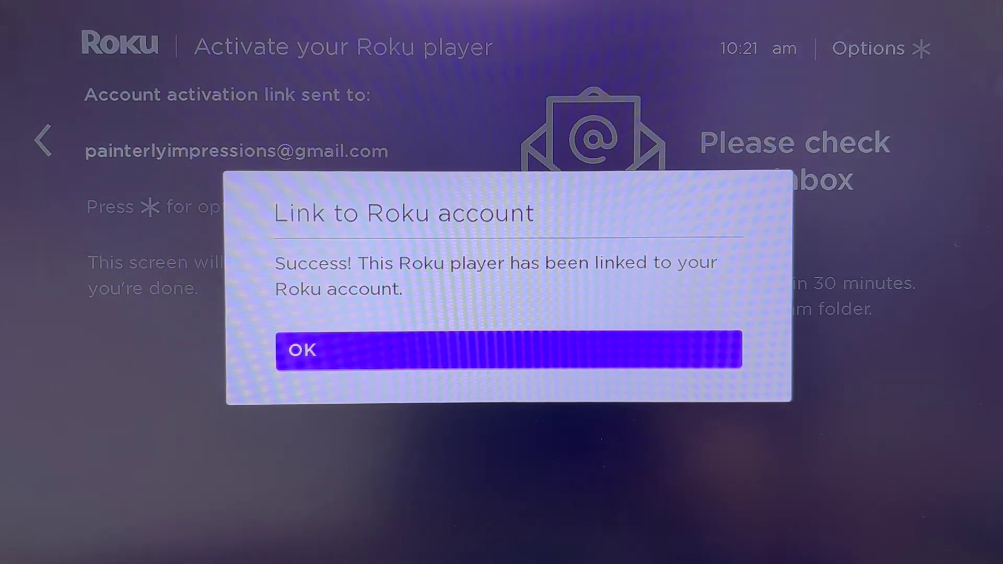
Step: Confirm the Link to Roku account success dialog on the TV
key(Return)
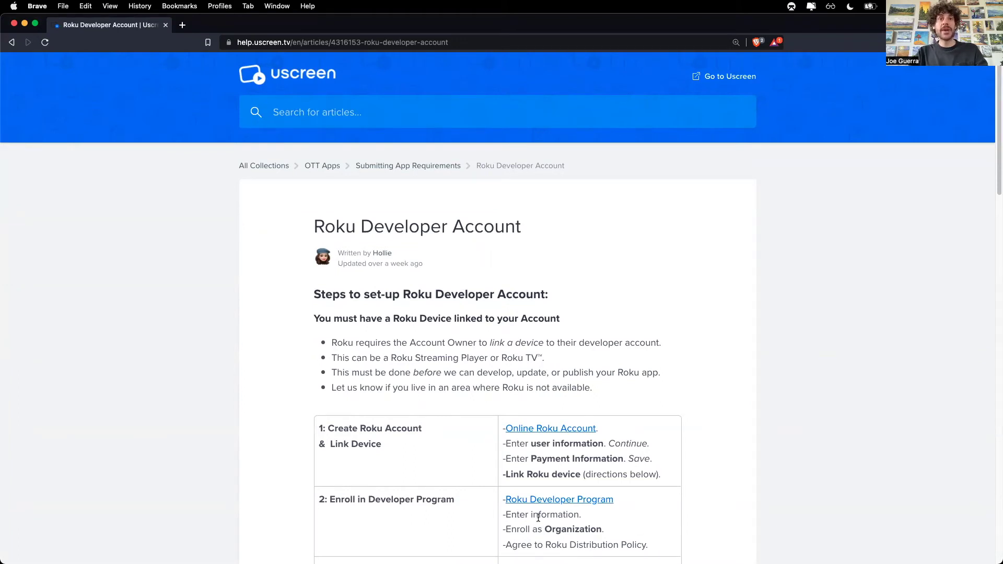
Step: Highlight the Organization requirement, then open the Roku Developer Program enrollment link from step 2
drag(546, 529, 598, 529)
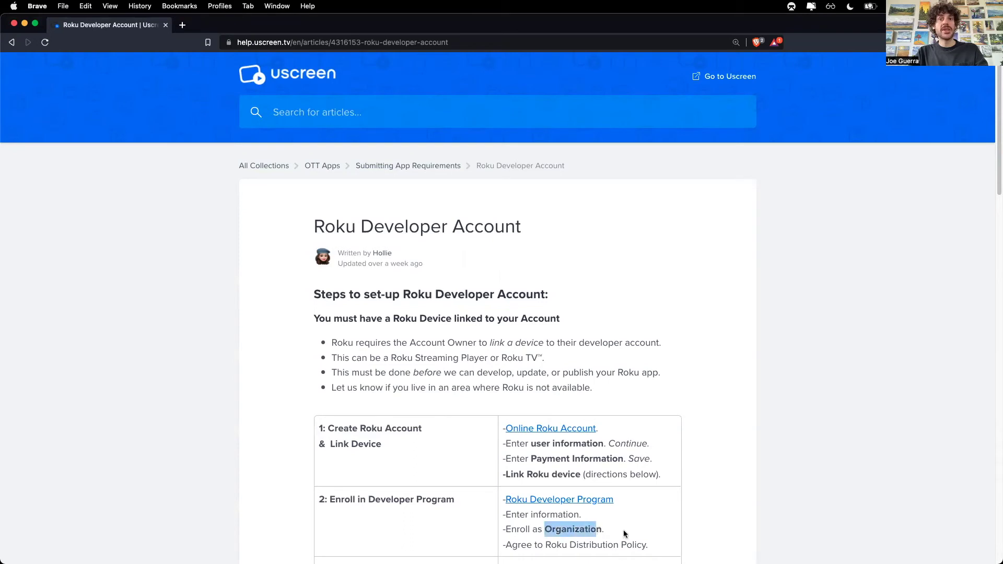
click(606, 539)
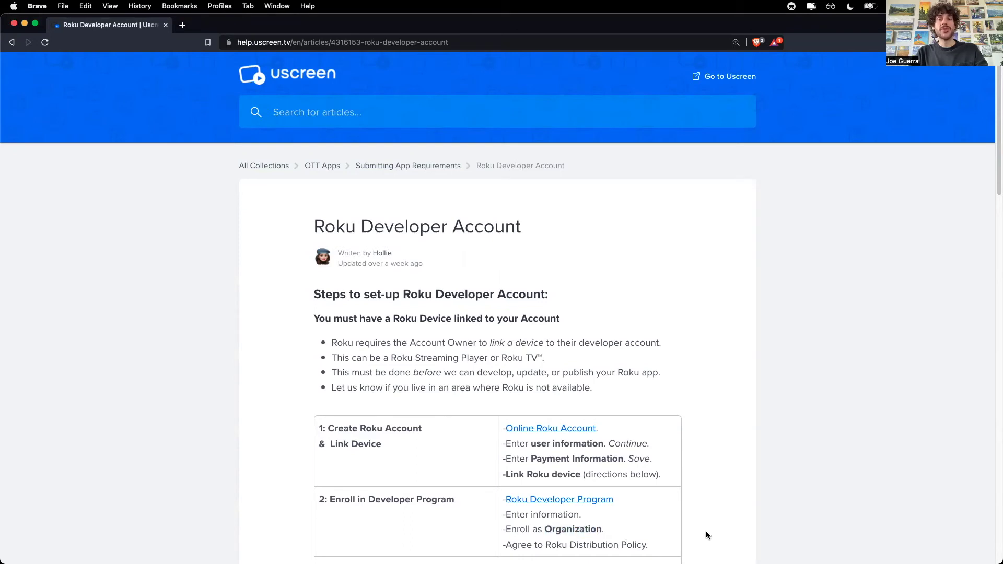
click(540, 501)
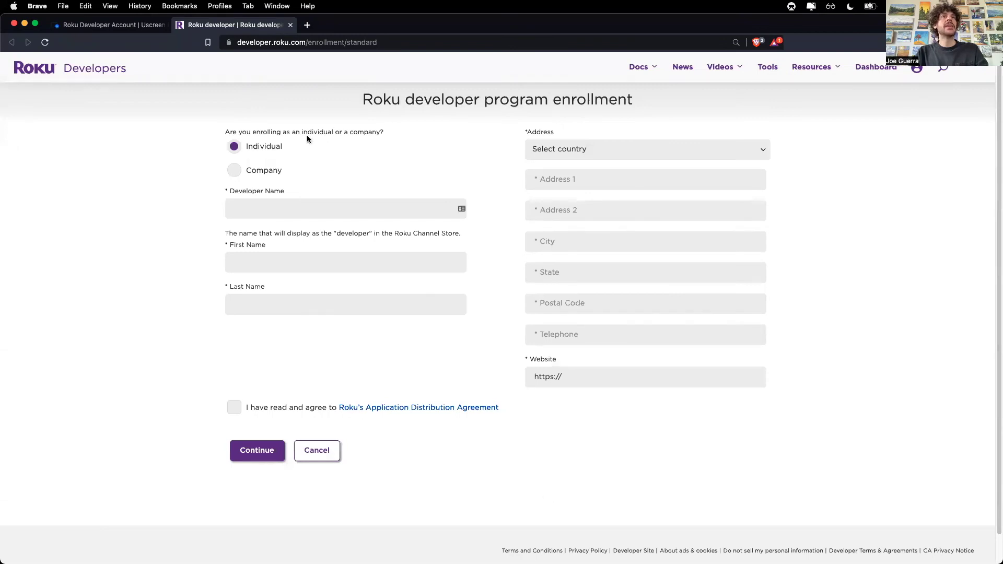
Step: Enroll as a company named Painterly Impressions and enter the contact's first name
click(235, 170)
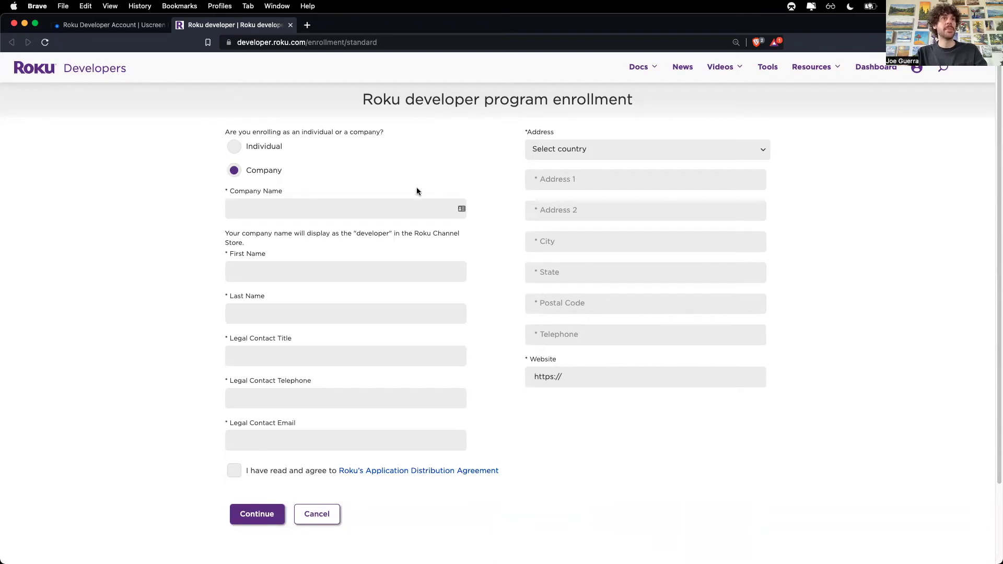
click(413, 209)
text(Painterly IOm)
key(BackSpace)
key(BackSpace)
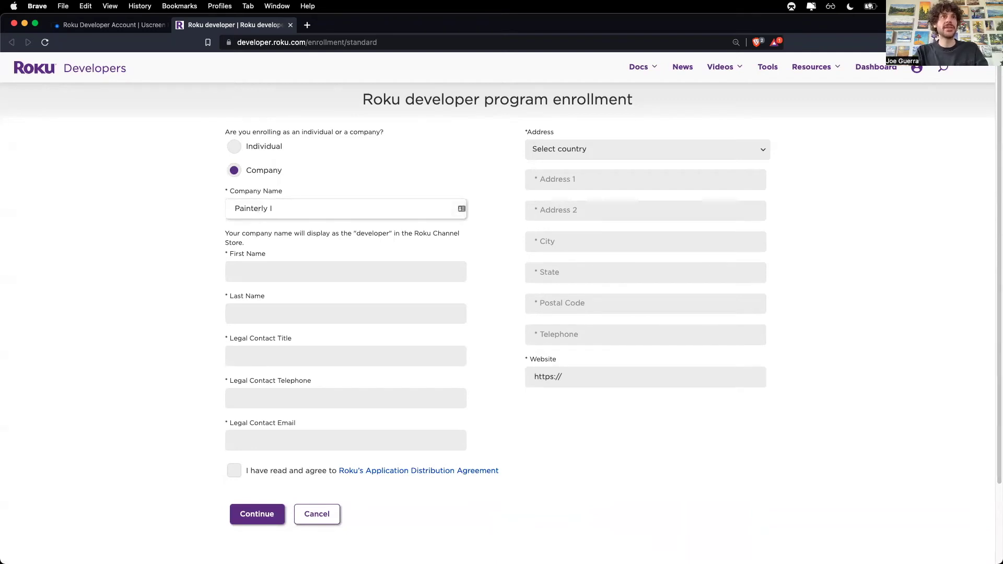
text(mpressi)
text(ons)
key(Tab)
text(Joseph)
key(Tab)
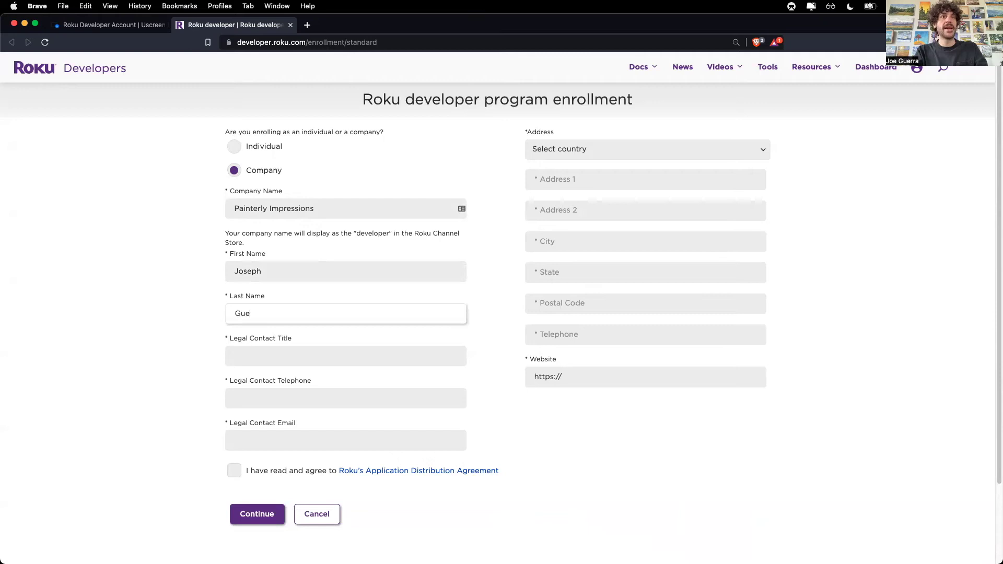
Step: Fill in the legal contact title with the contact's full name and enter the contact e-mail address
click(289, 356)
text(JOsep)
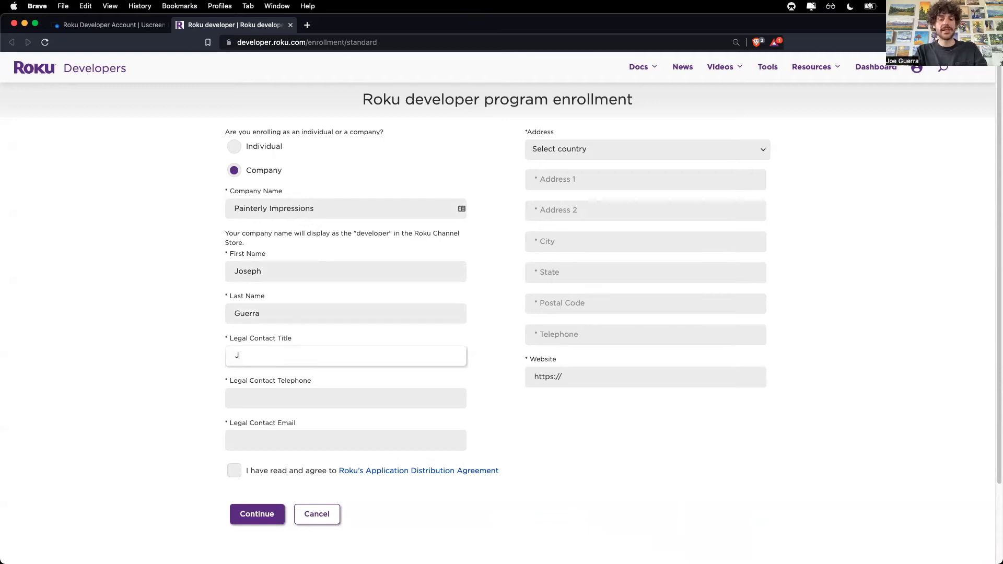
key(BackSpace)
key(BackSpace)
key(BackSpace)
key(BackSpace)
key(Tab)
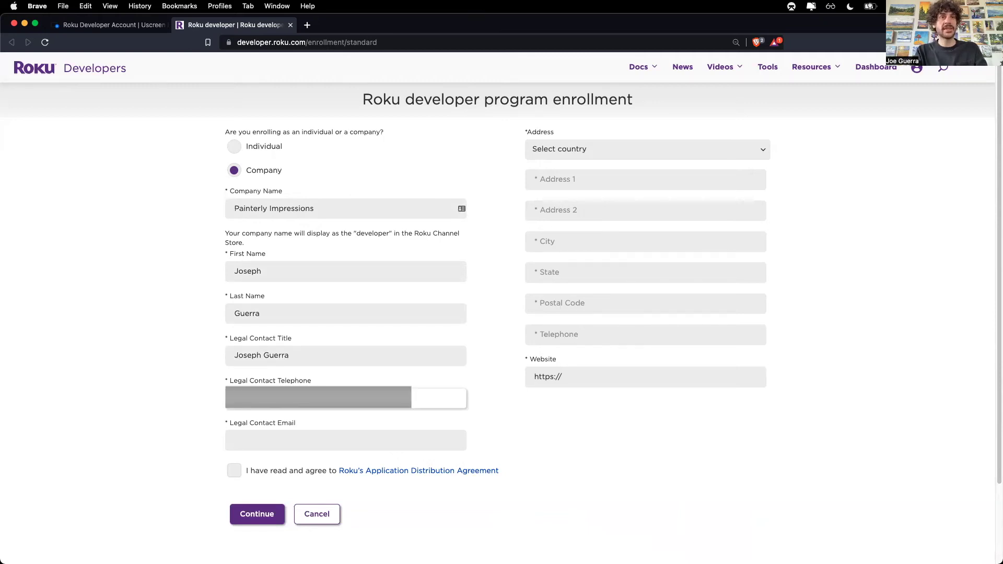
click(279, 441)
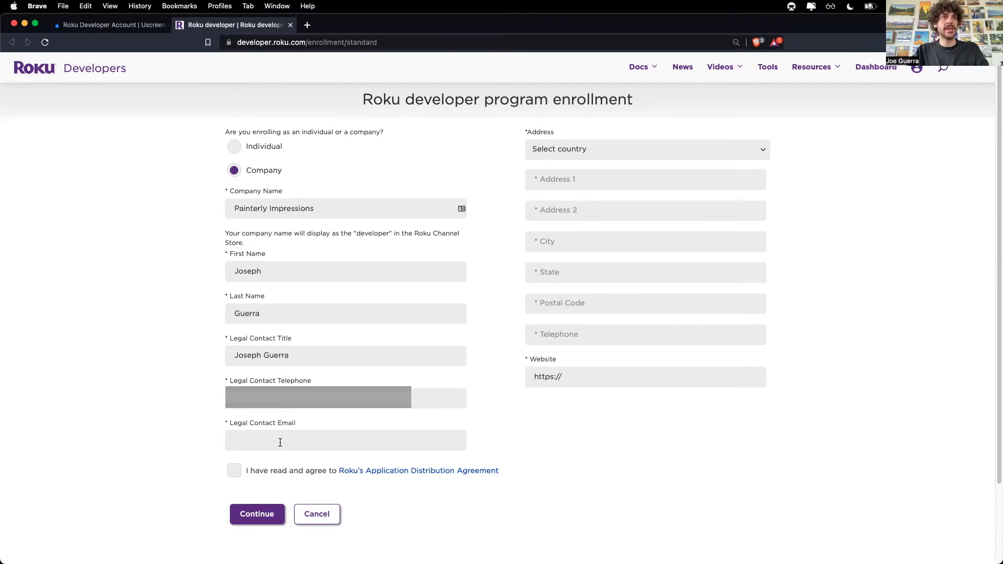
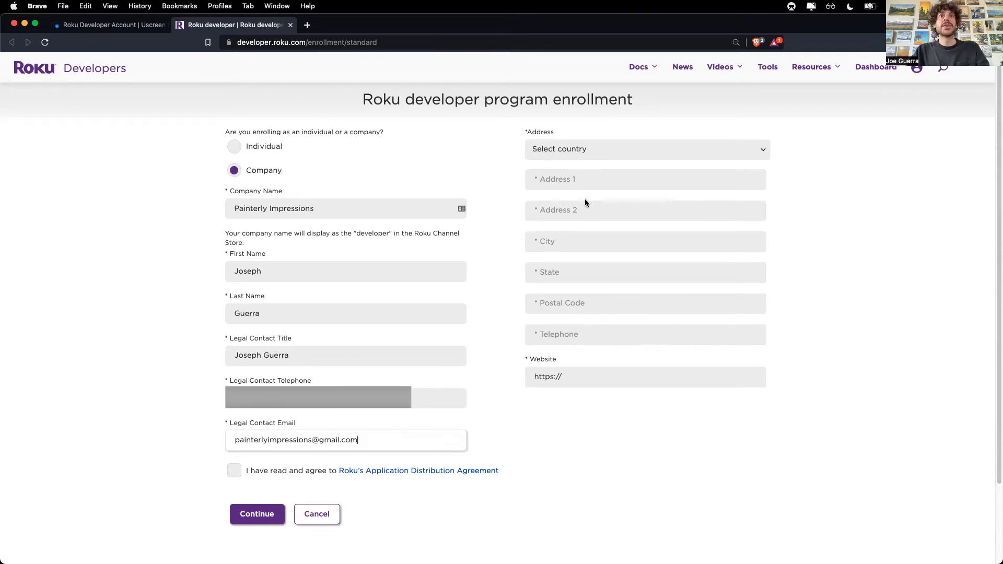
Step: Set the address country to United States, accept the Application Distribution Agreement, and submit the enrollment
click(577, 151)
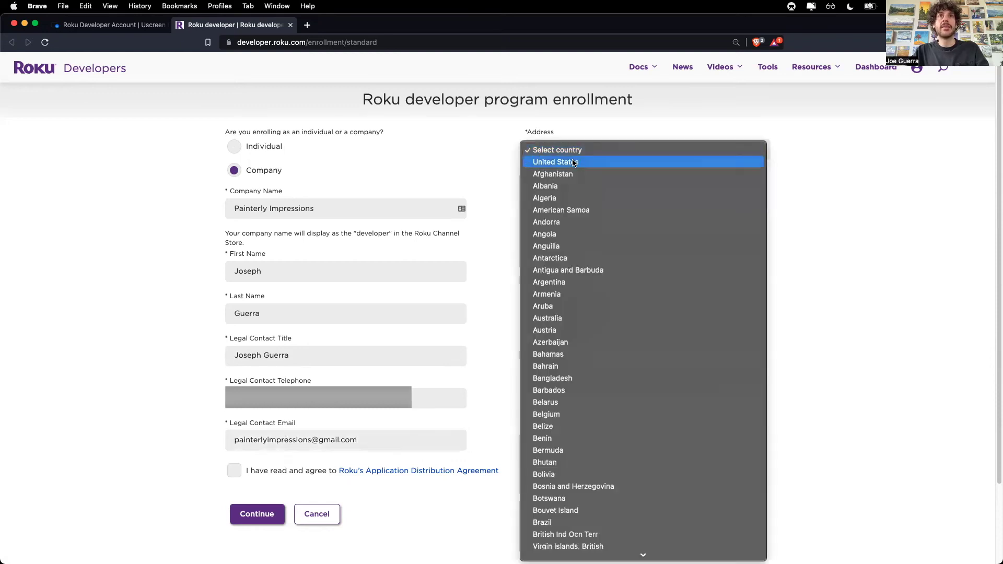
click(574, 161)
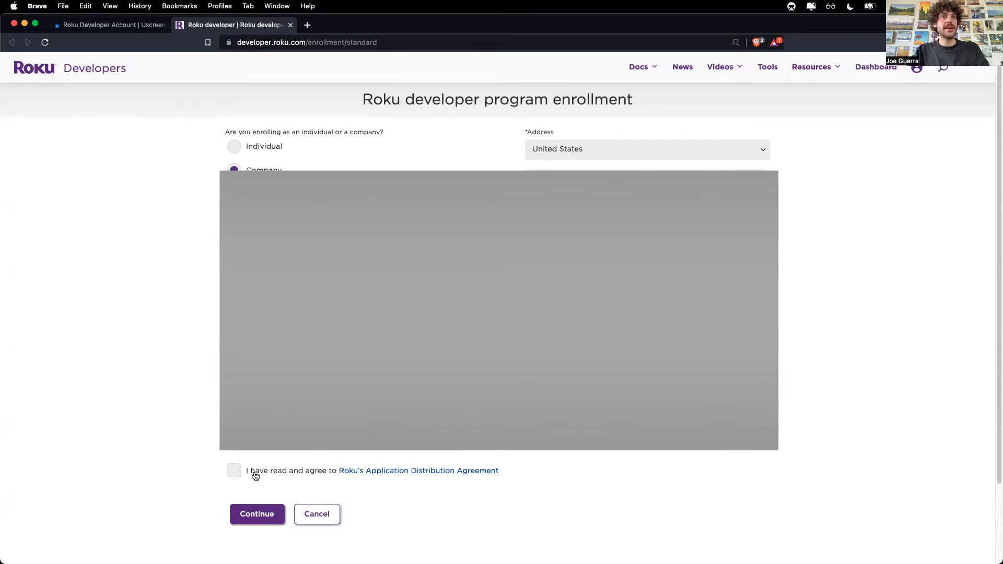
click(235, 472)
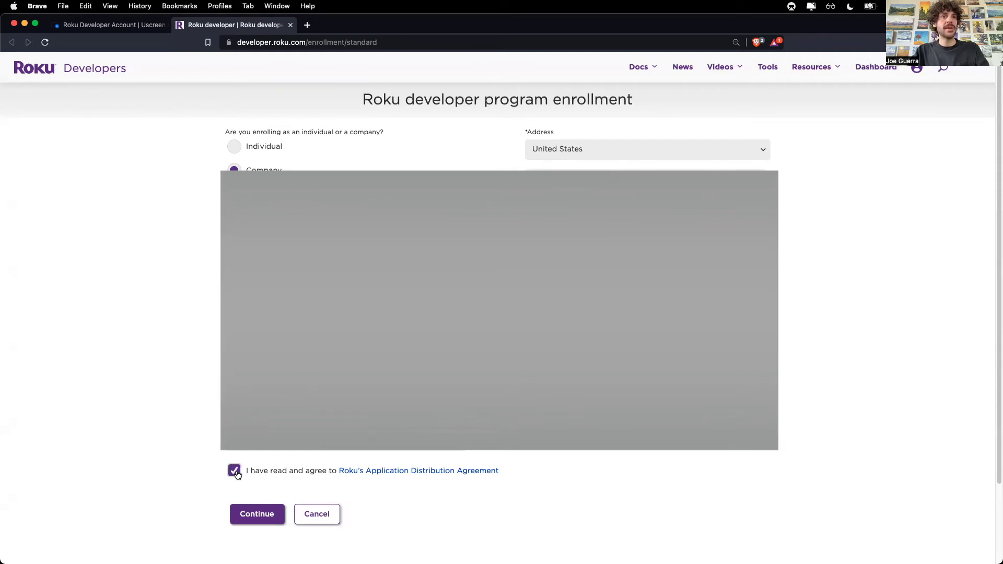
click(251, 513)
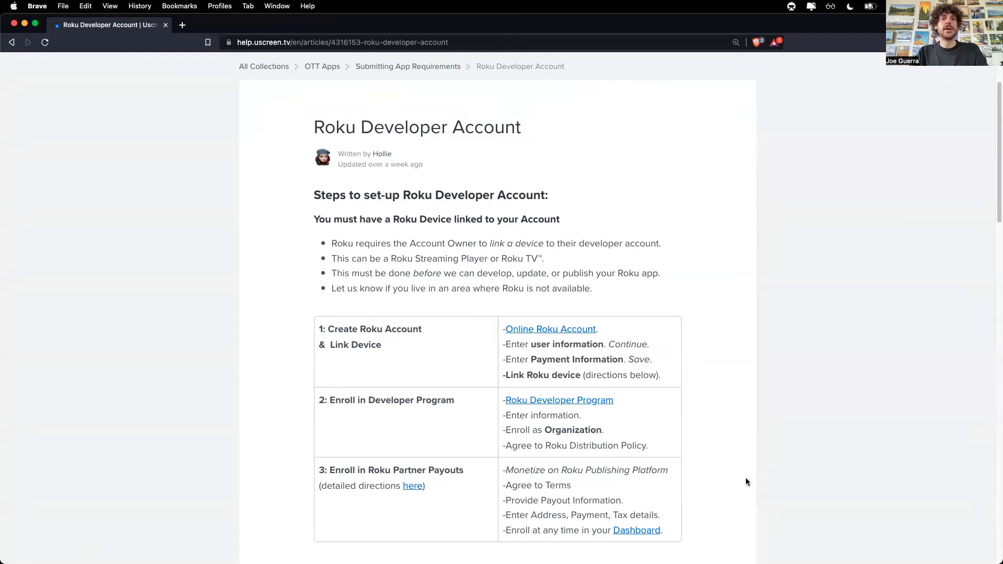
Step: Open the Roku developer Dashboard link from step 3 of the help article
click(643, 536)
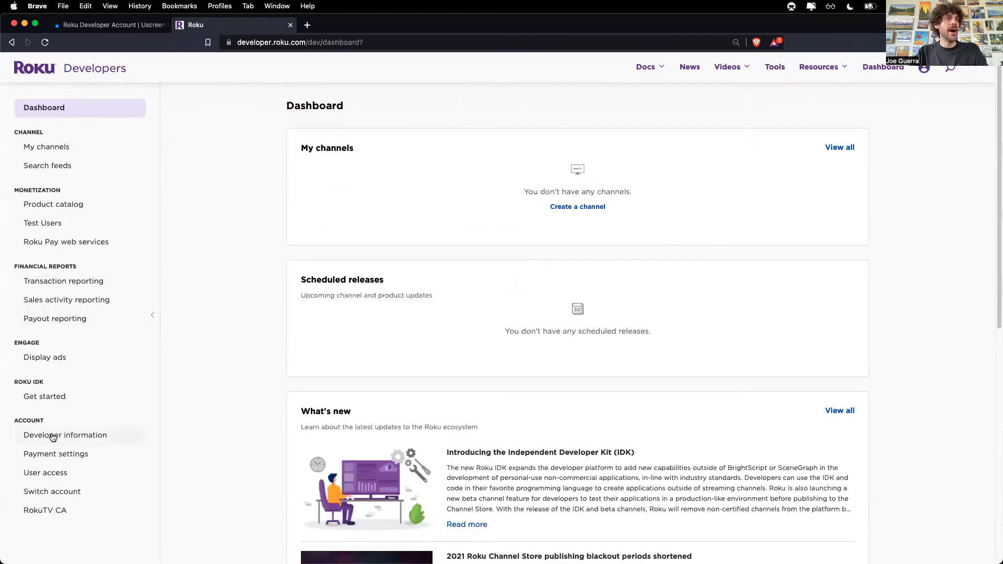
Step: Go to Payment settings, agree to provide payout information now, and zoom the page in
click(65, 454)
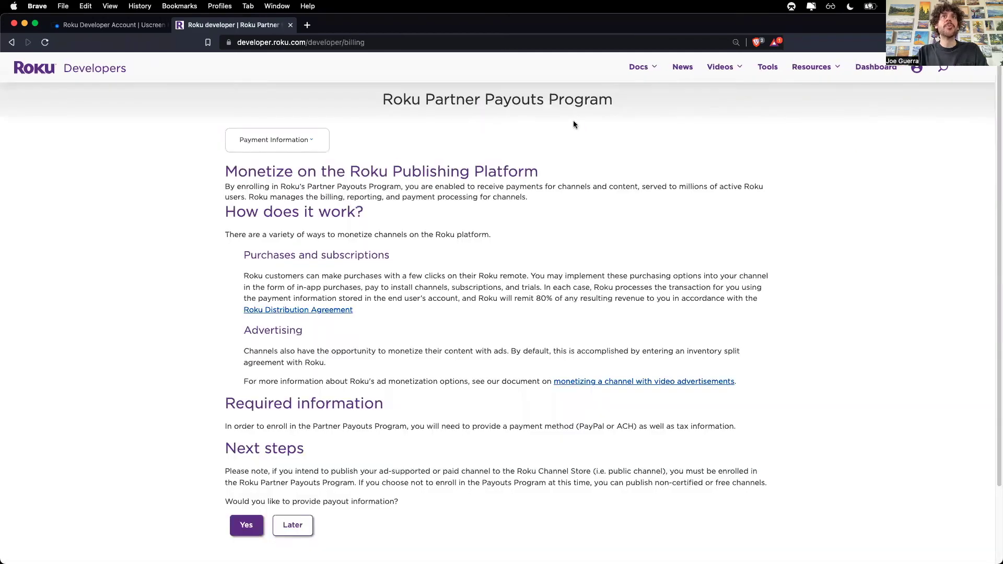
click(245, 524)
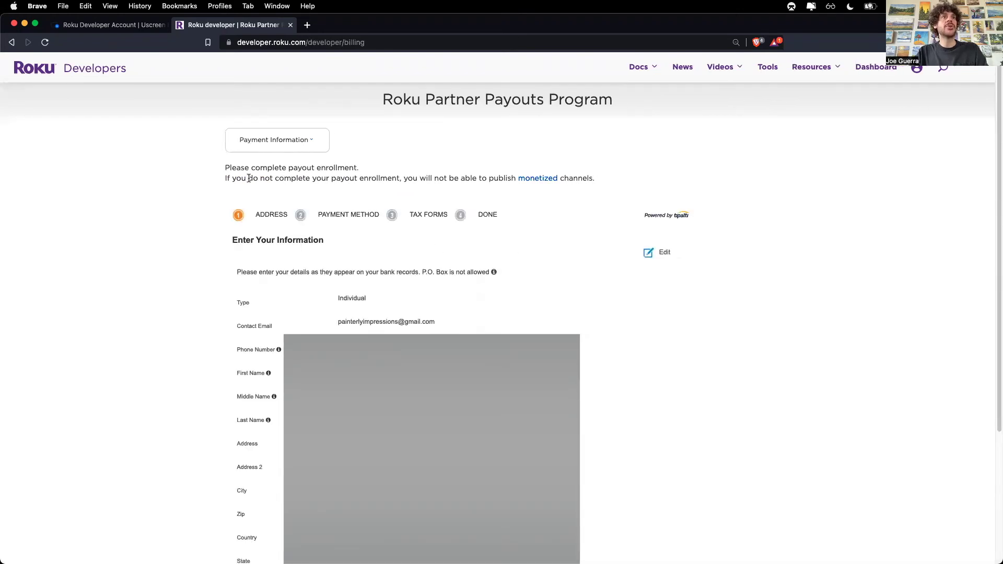
key(super+equal)
key(super+equal)
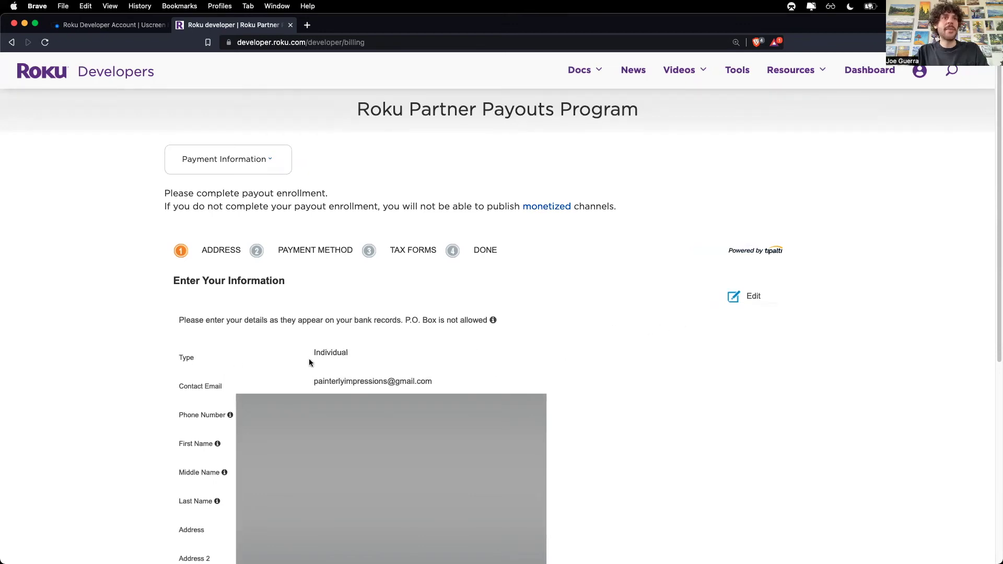
Step: Edit the payout address, change the payout type to Company, and save to continue
click(750, 296)
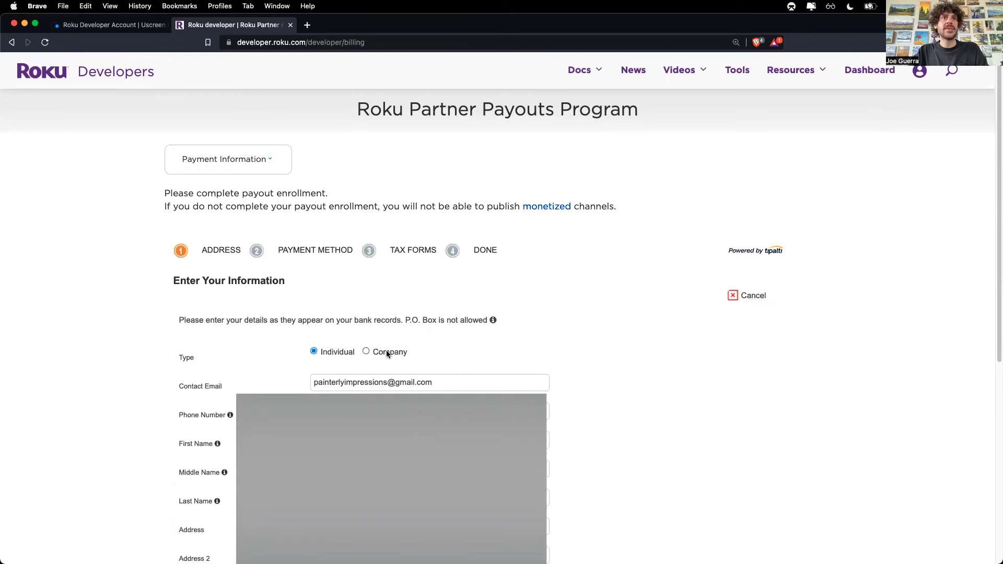
click(368, 350)
scroll(851, 403, down, 5)
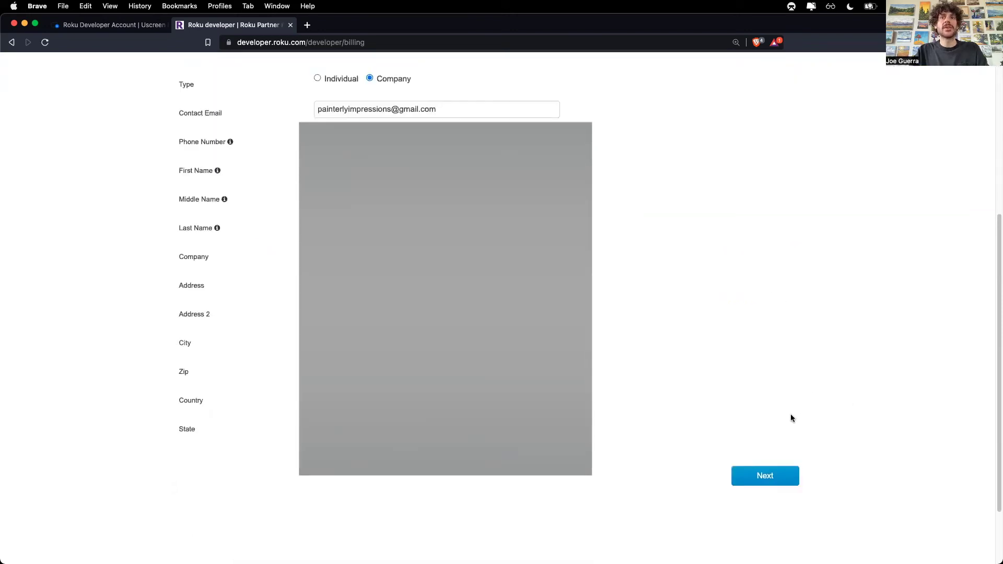
click(760, 475)
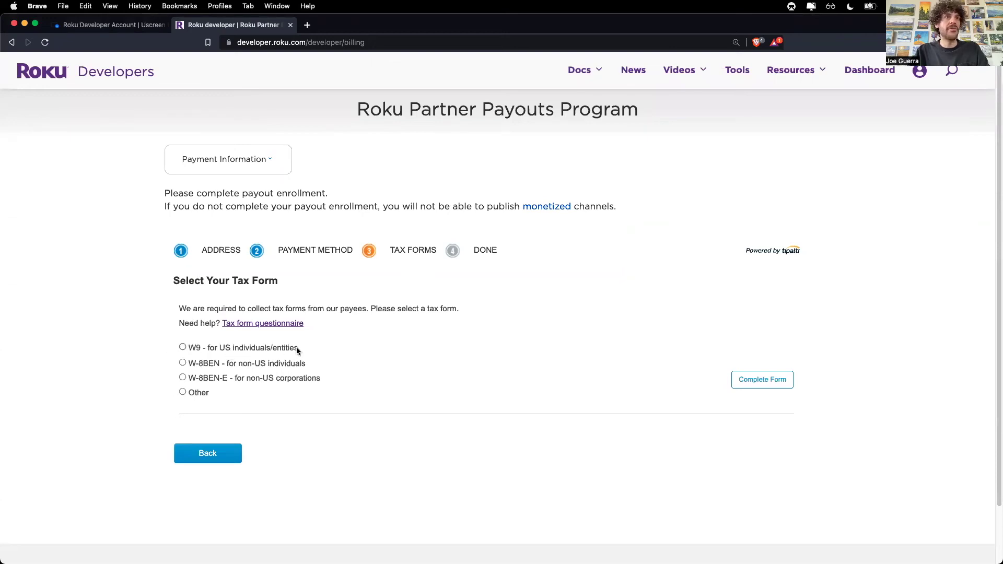
Step: Choose the W9 tax form for US entities and open the substitute W-9 form
click(183, 347)
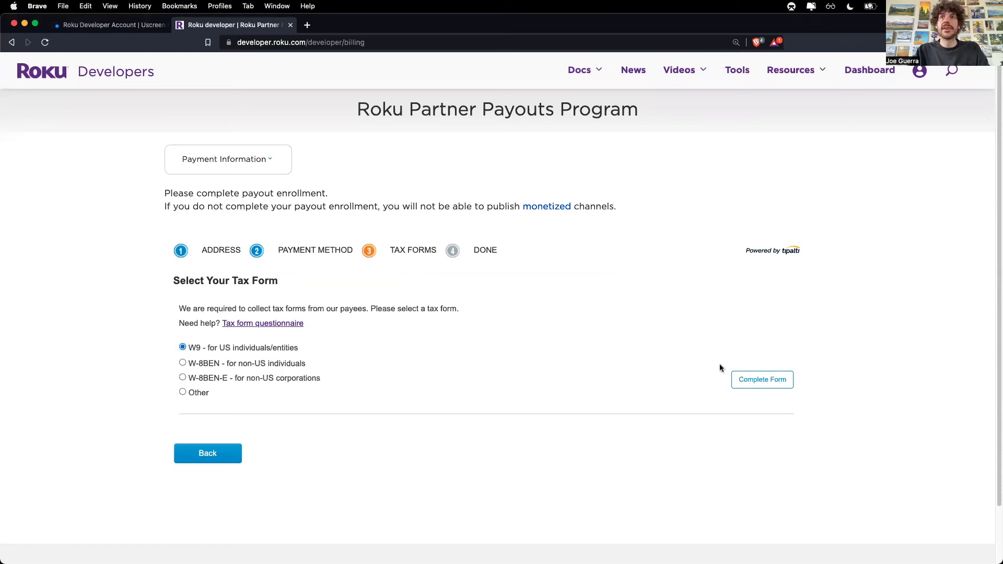
click(774, 384)
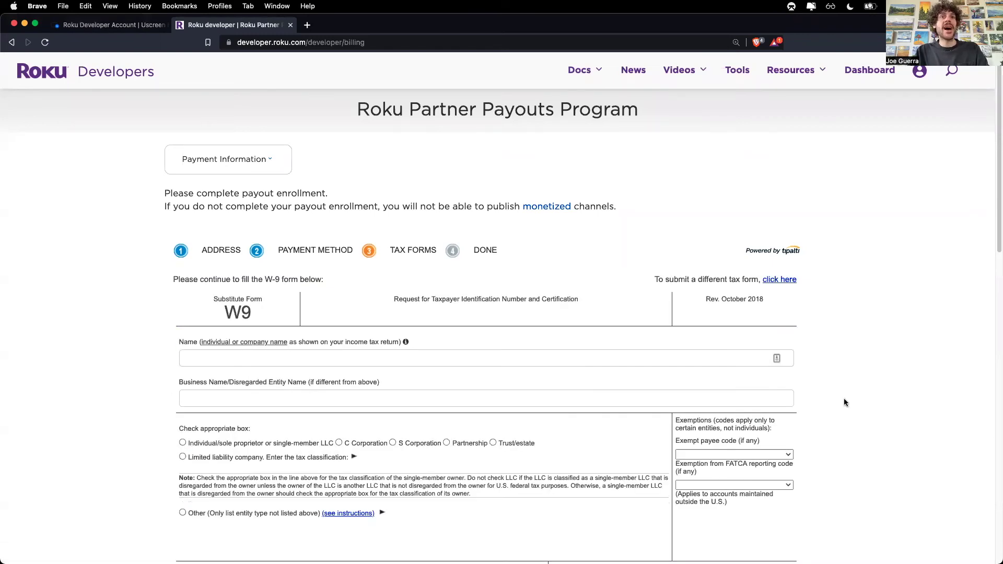
scroll(845, 402, down, 3)
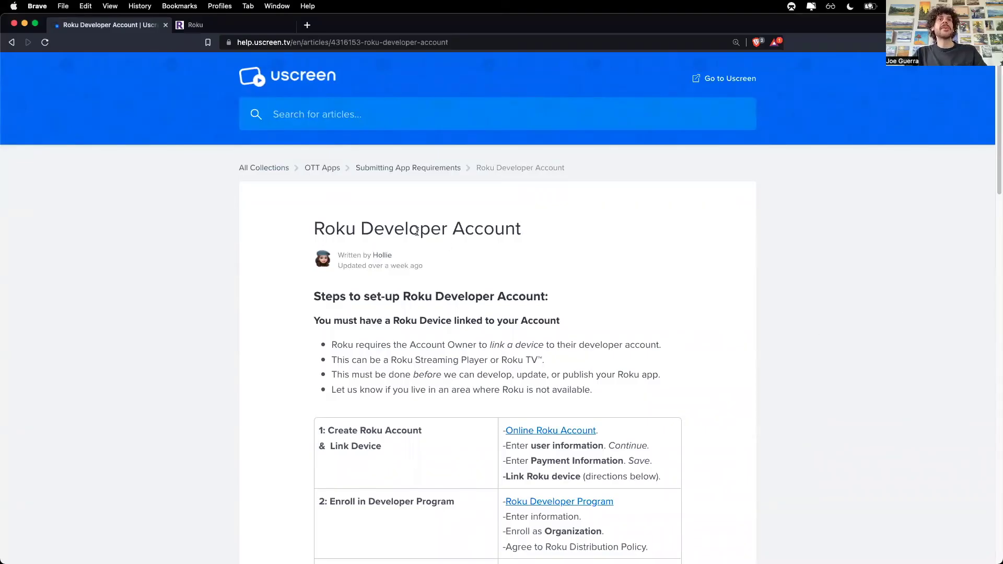
Step: Read step 4 of the help article on giving Uscreen access, then go back to the Roku dashboard
scroll(460, 402, down, 5)
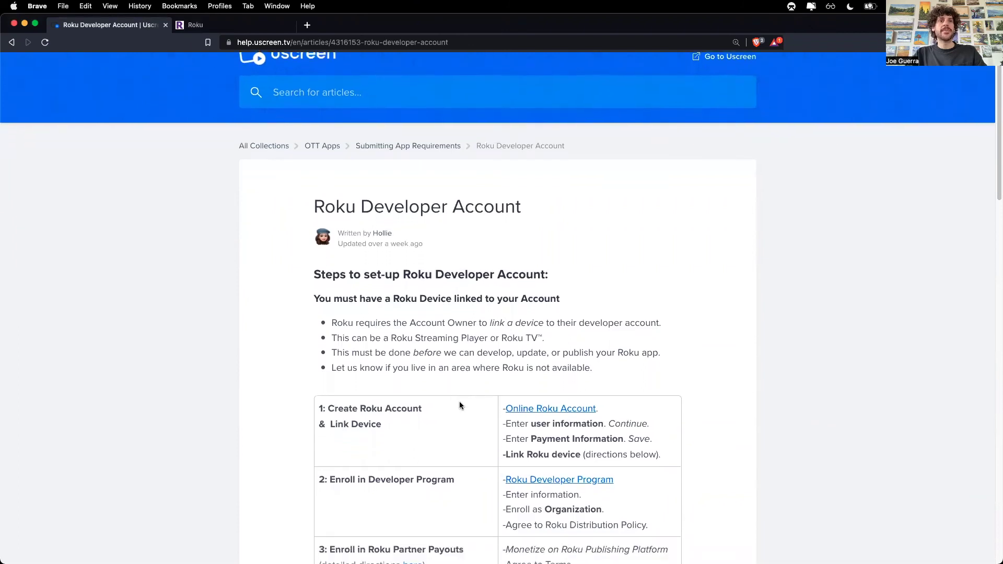
scroll(472, 374, down, 3)
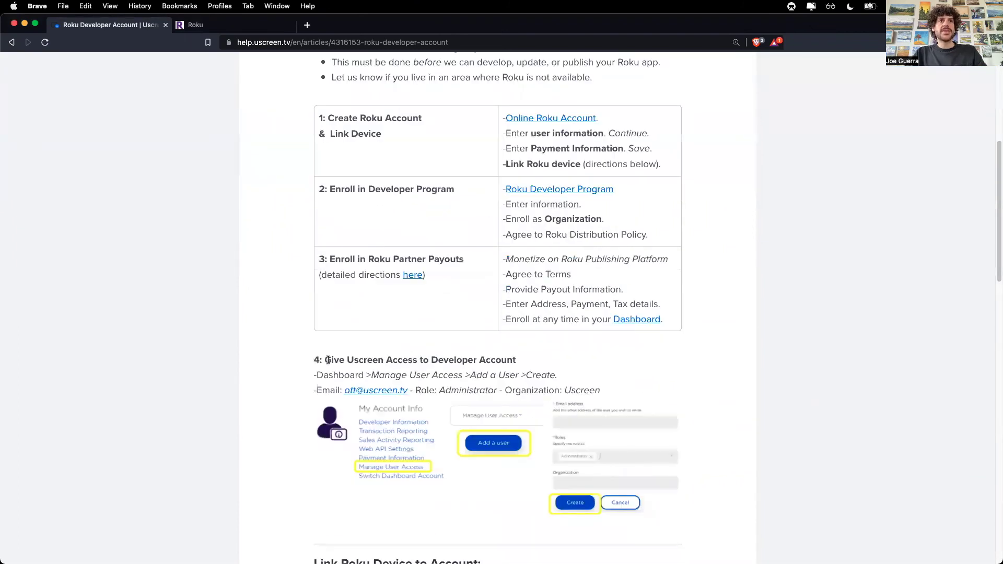
drag(325, 350, 484, 353)
click(569, 353)
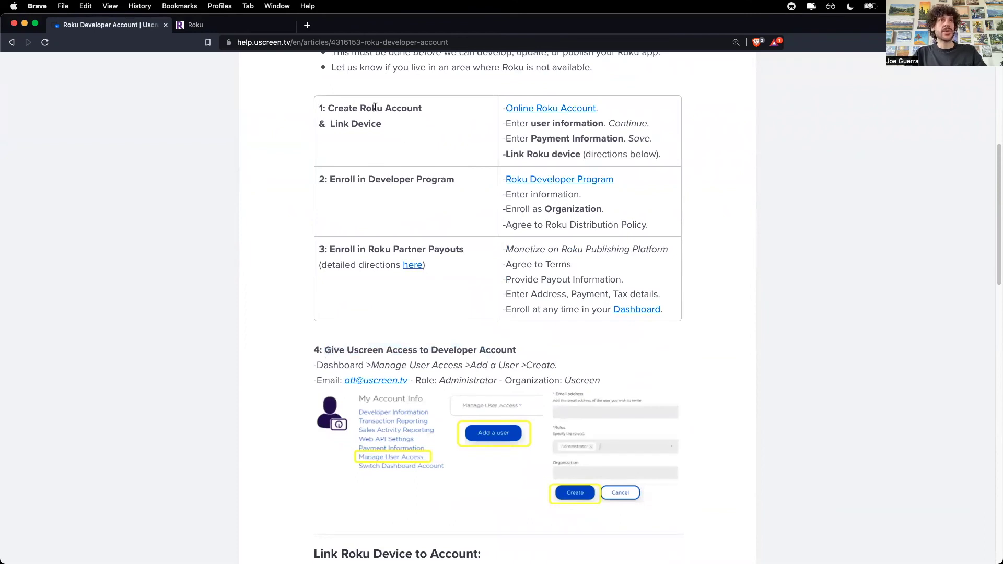
click(240, 28)
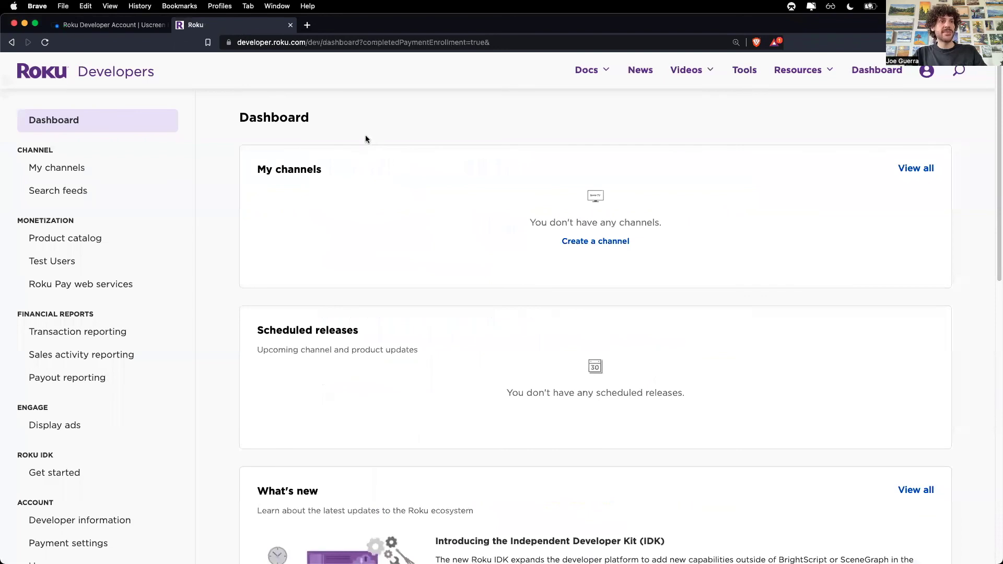
Step: On the User access page, start adding a user and paste Uscreen's e-mail address
scroll(165, 320, down, 4)
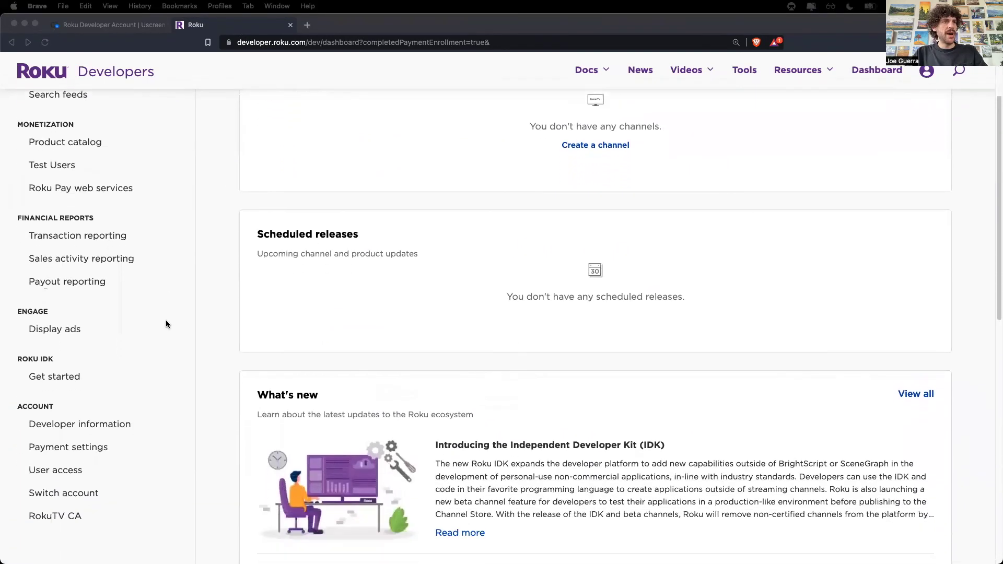
click(67, 471)
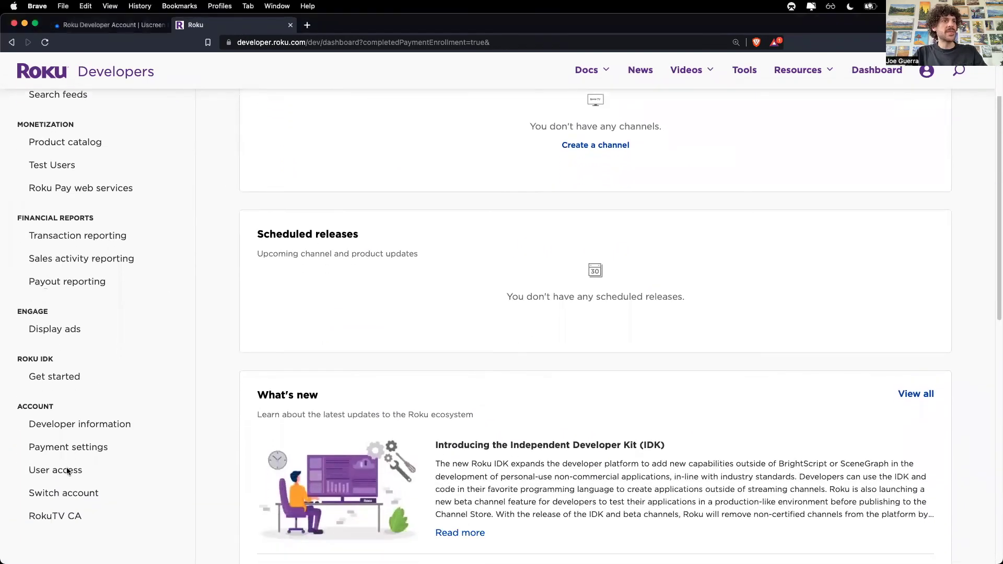
click(67, 471)
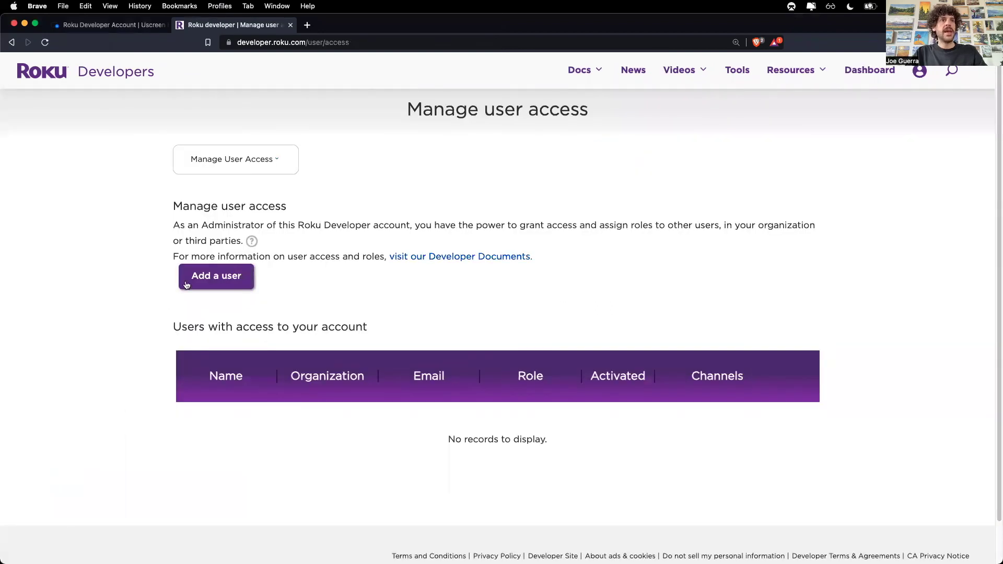
click(187, 285)
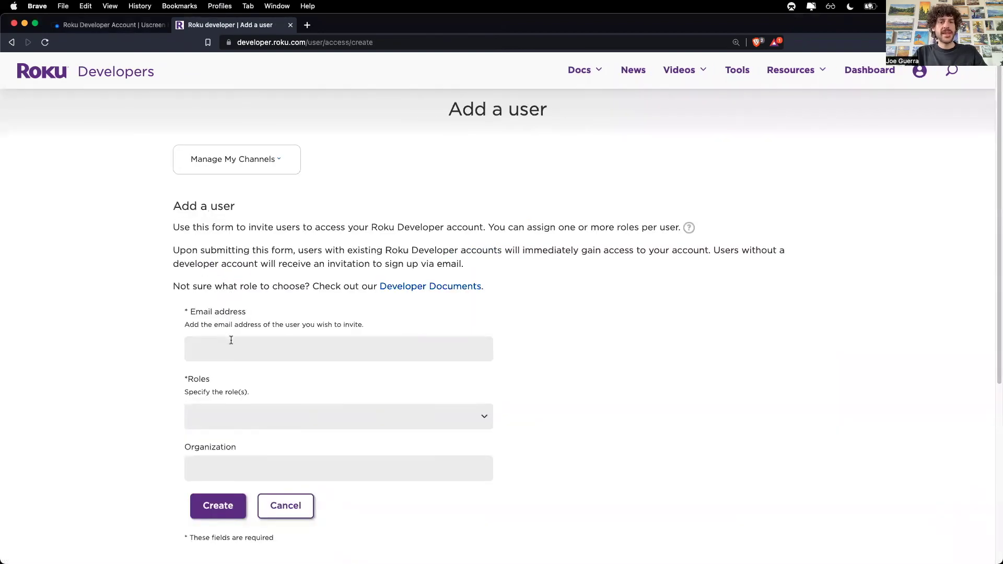
click(231, 340)
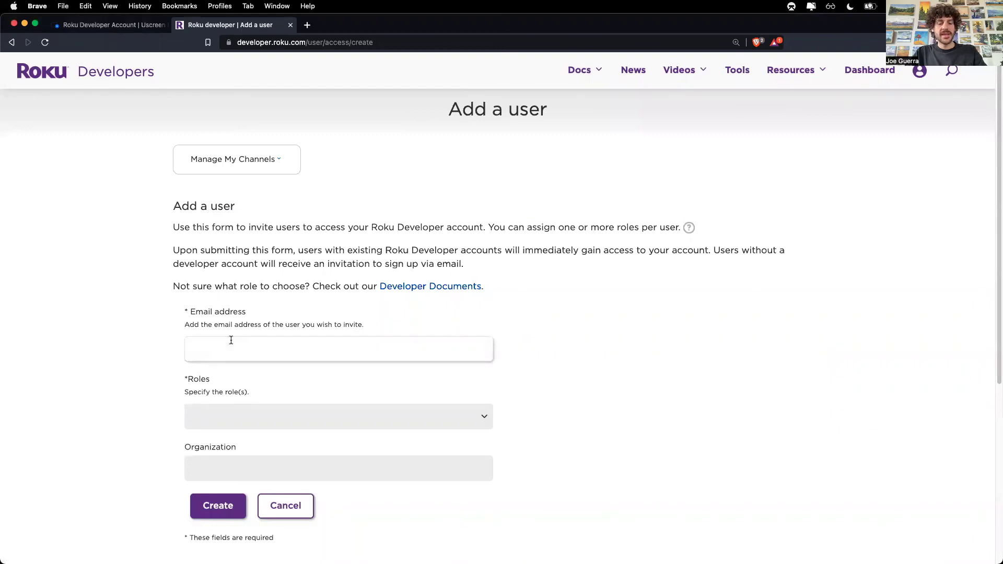
key(super+v)
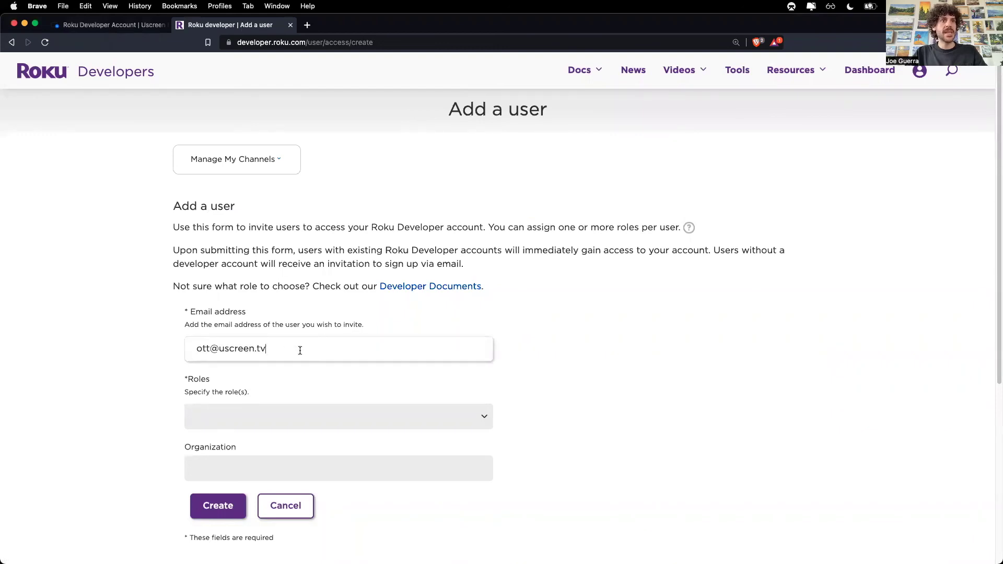
Step: Give the new user the Administrator role with organization Uscreen, create the invite, and confirm
click(484, 416)
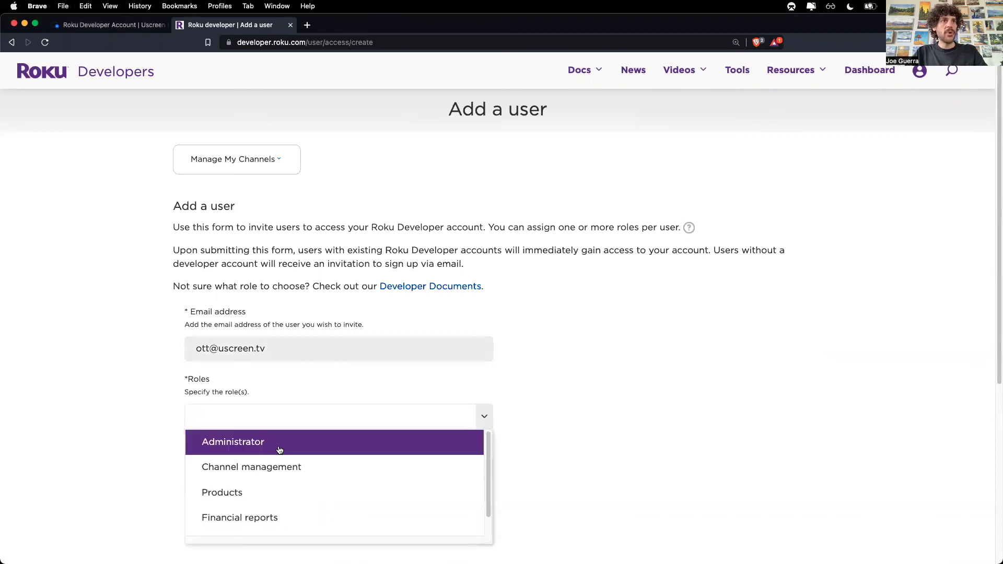
click(246, 442)
click(252, 502)
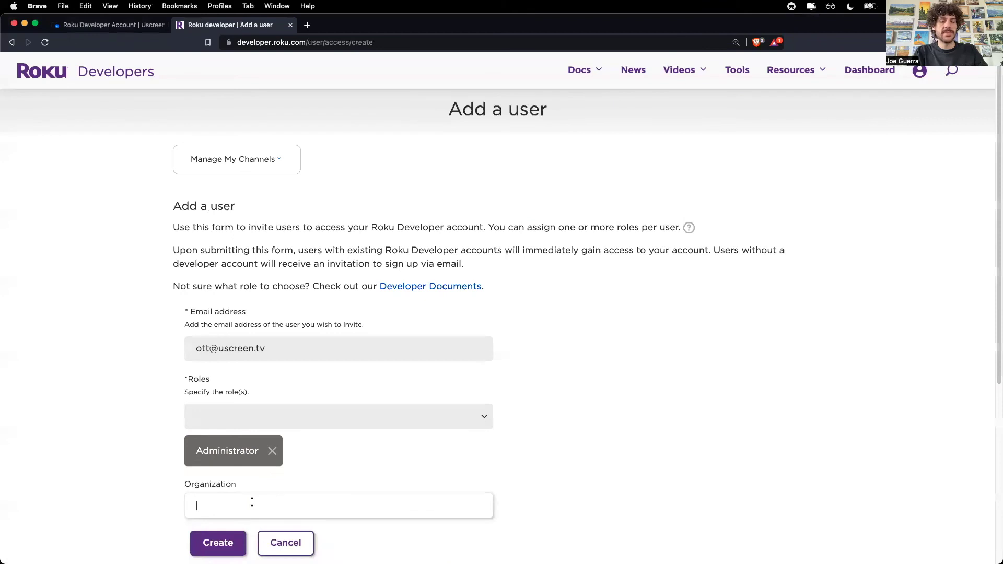
text(Uscreen)
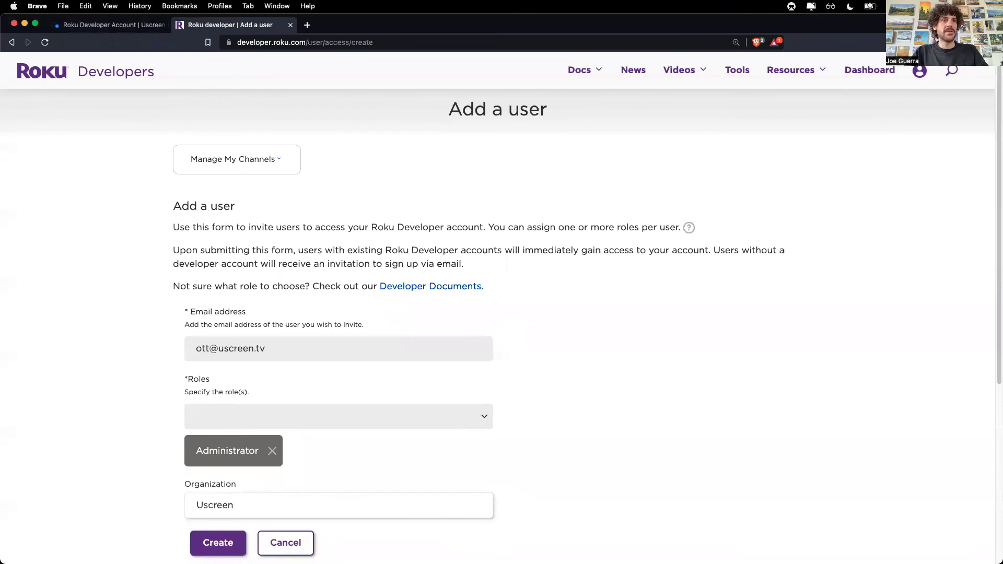
click(219, 543)
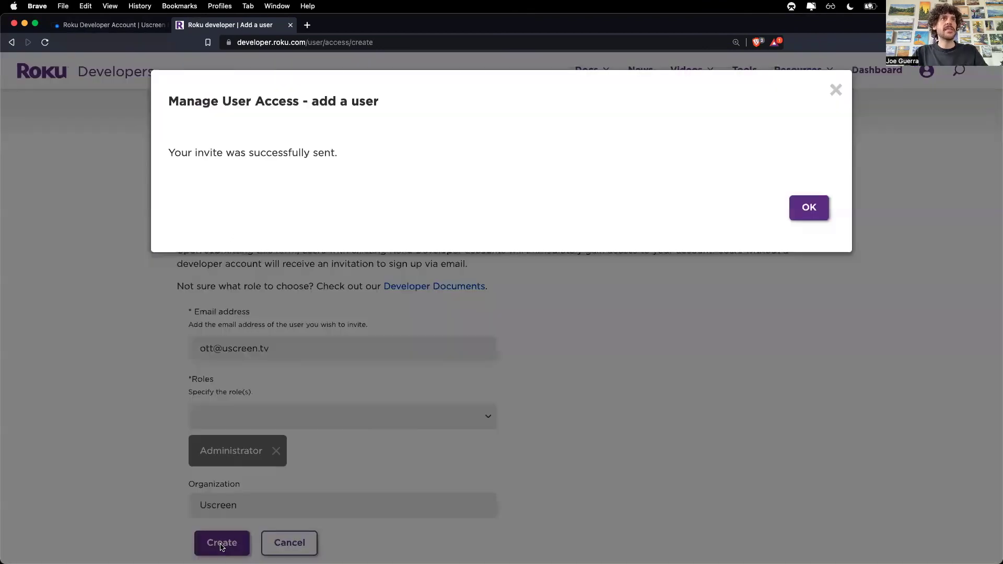
click(808, 209)
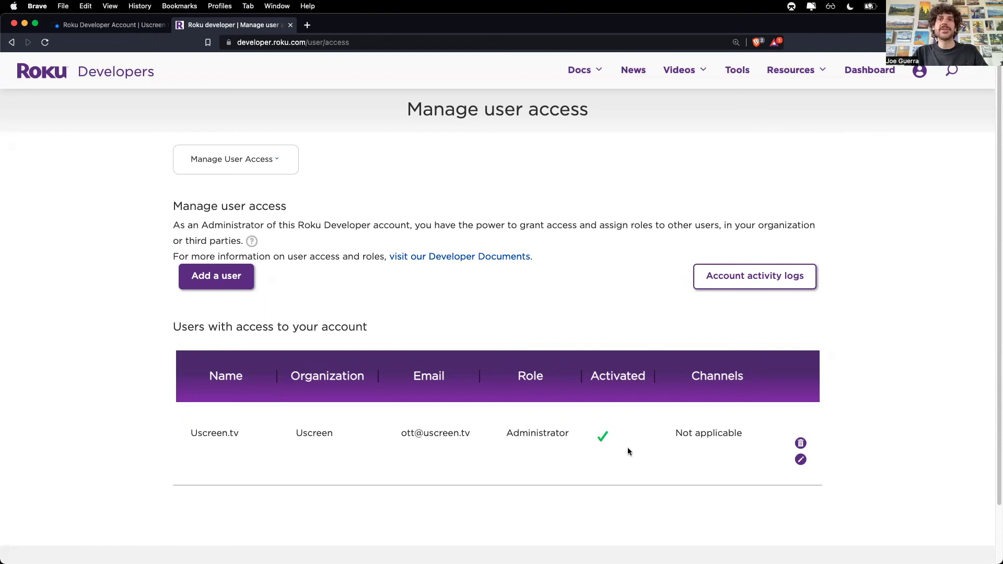
Step: Return to the Uscreen help article and scroll down to step 4 on giving Uscreen access
key(ctrl+shift+Tab)
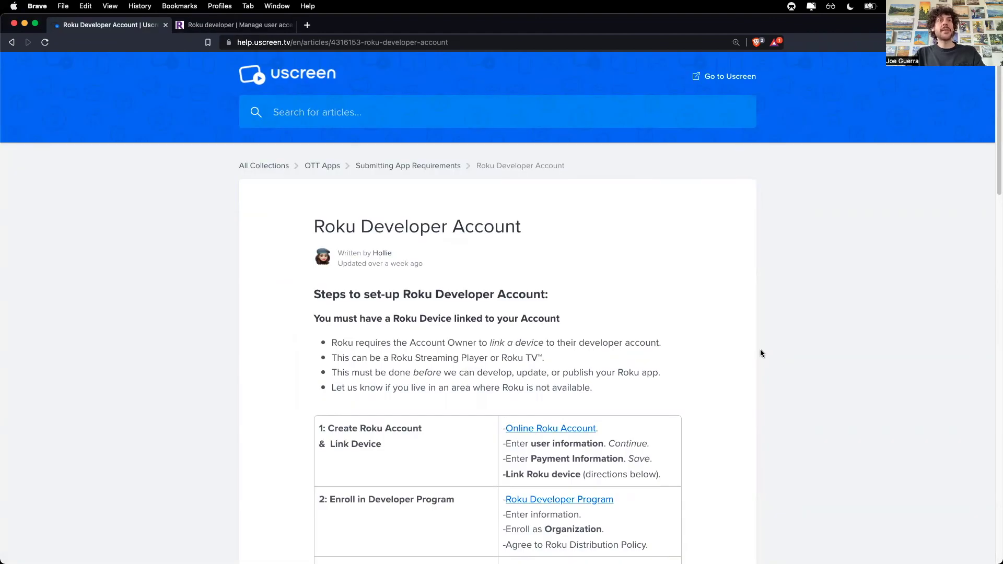
scroll(742, 358, down, 5)
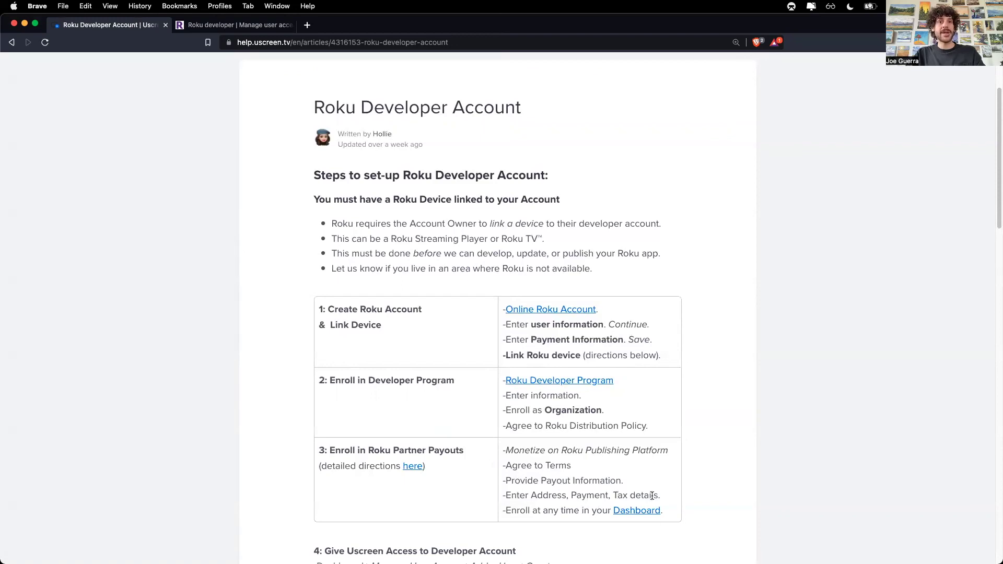
scroll(652, 470, down, 5)
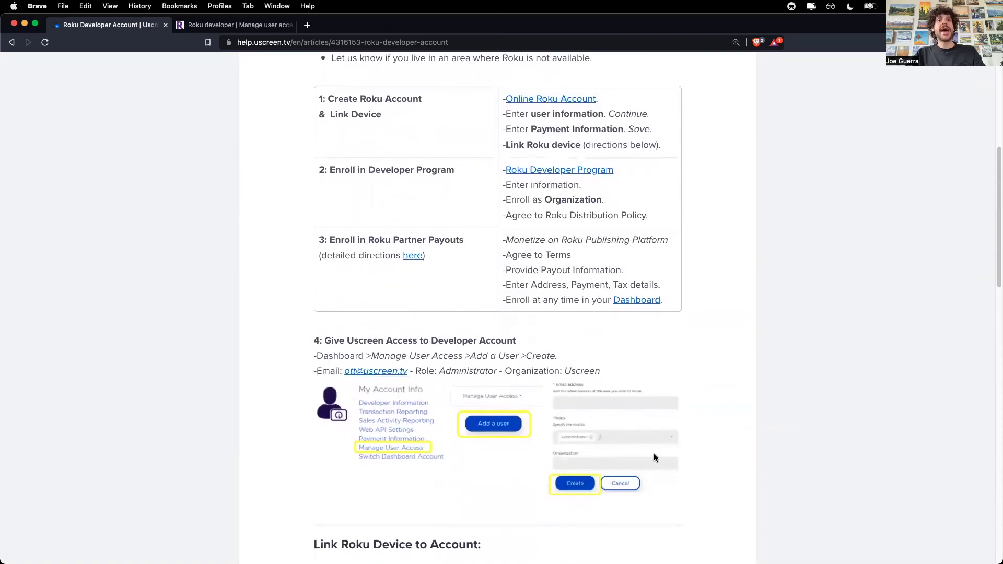